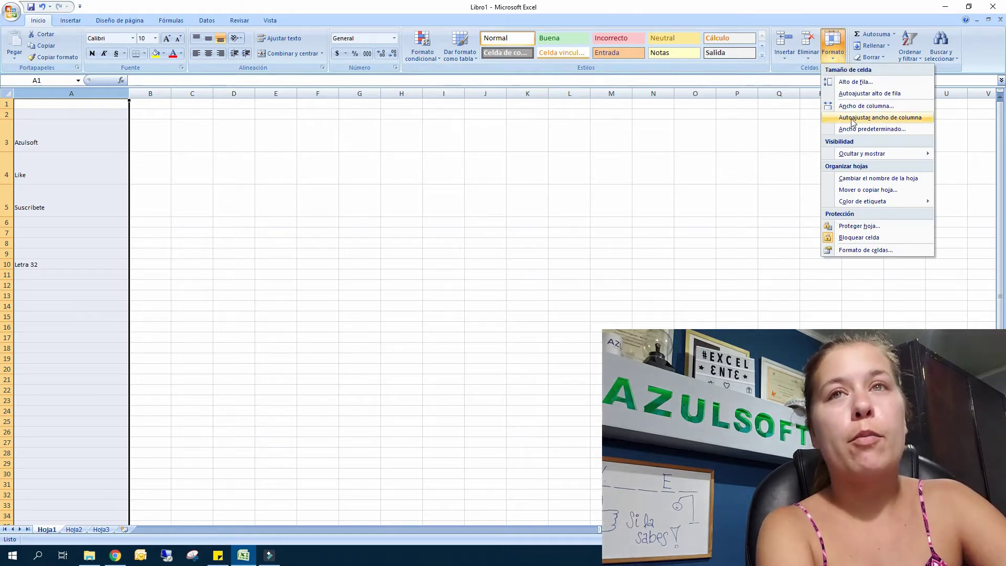
AutoFit the width of column A to its contents
left_click(853, 117)
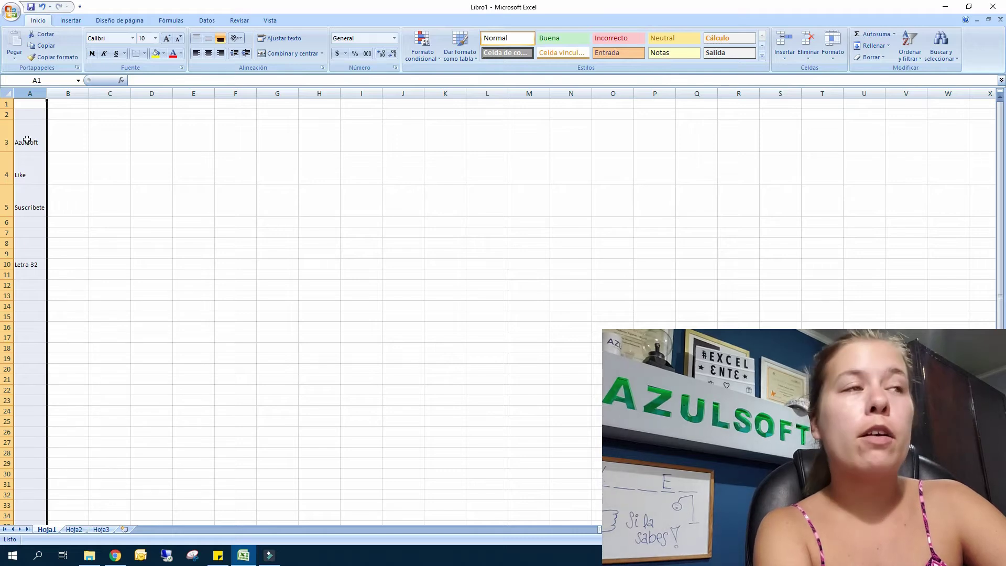
Look at the default column width setting and close it without changing the value
left_click(837, 60)
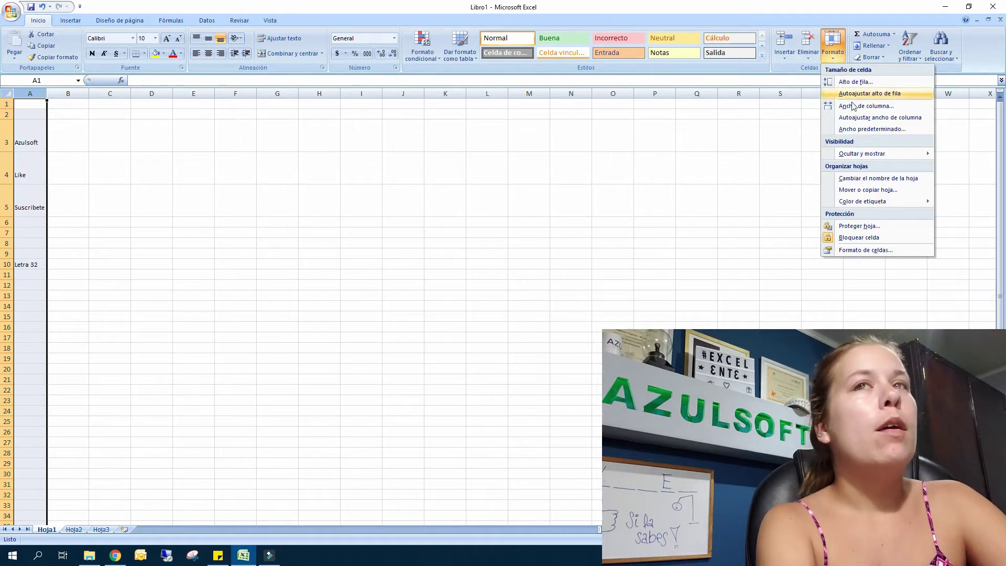
mouse_move(861, 153)
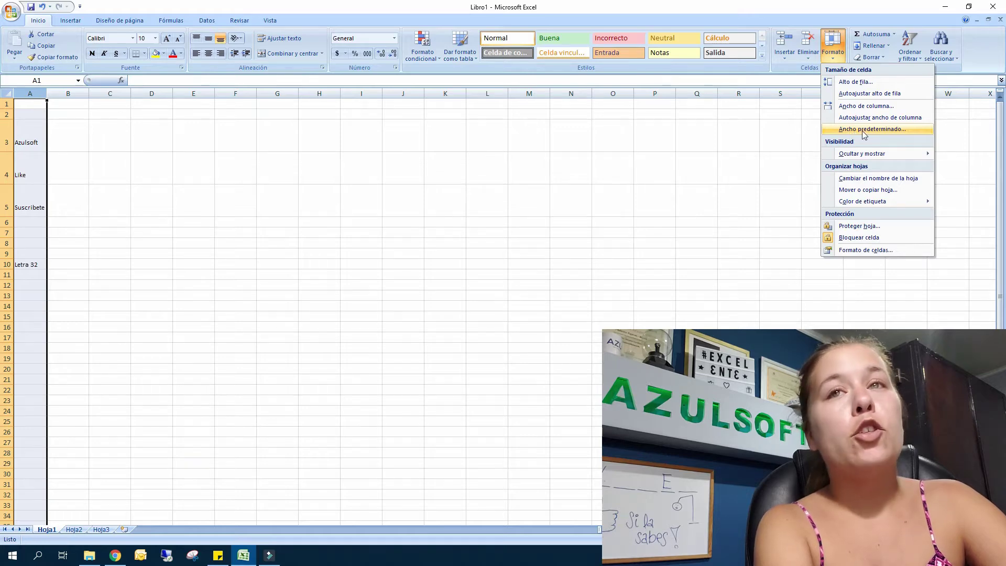
left_click(864, 130)
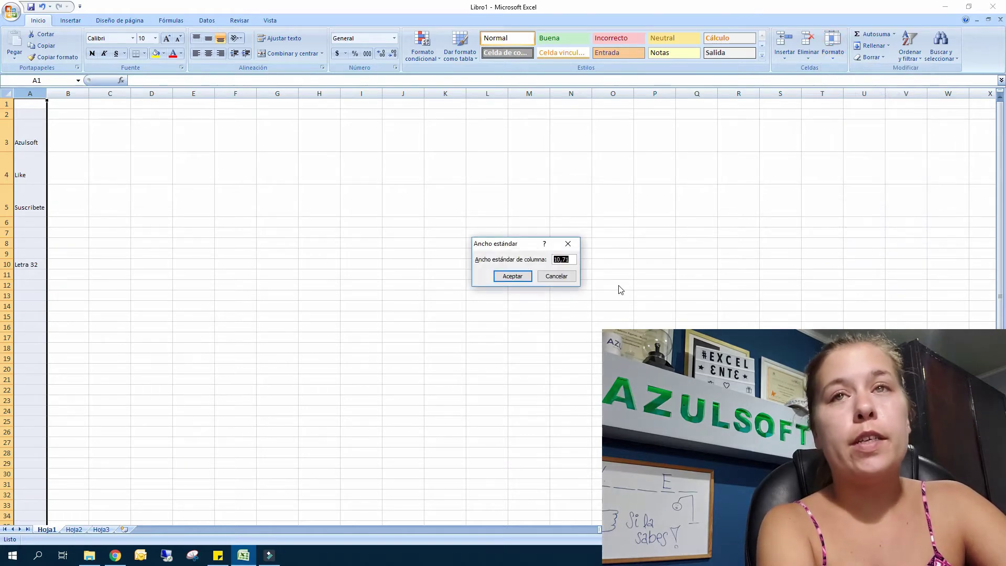
left_click(557, 275)
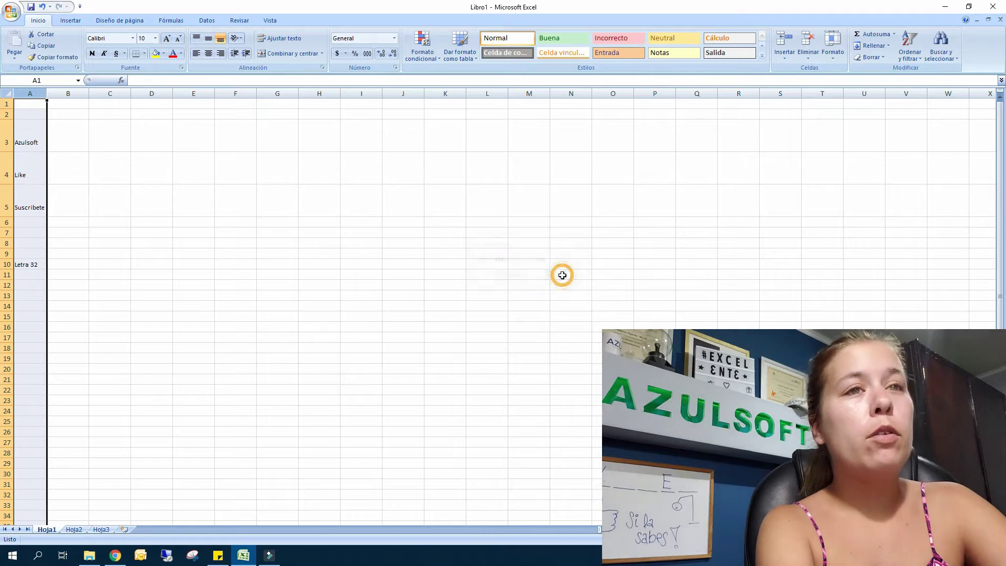
left_click(833, 48)
mouse_move(861, 152)
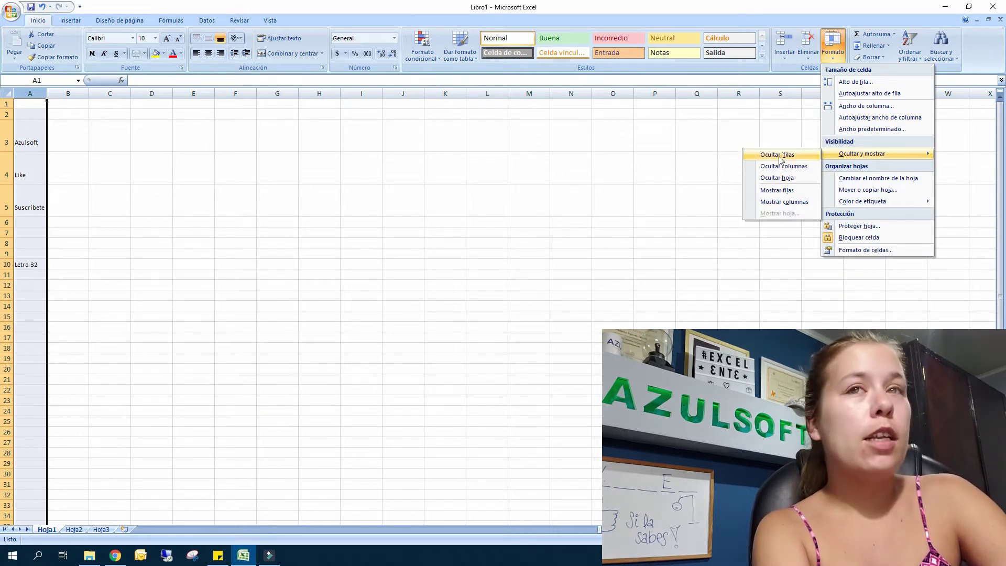
left_click(235, 171)
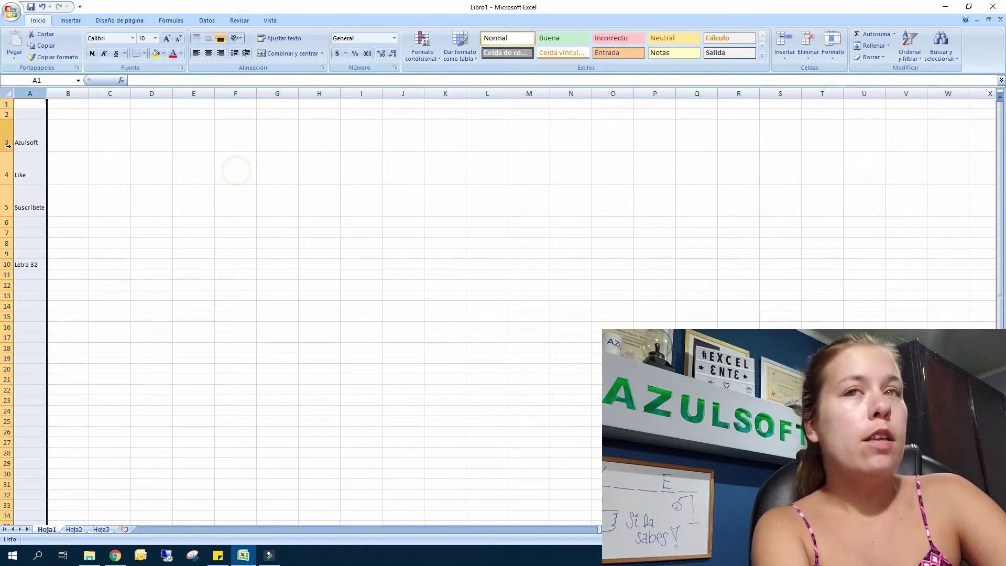
Hide row 3, which contains the text Azulsoft, on sheet Hoja1
left_click(7, 144)
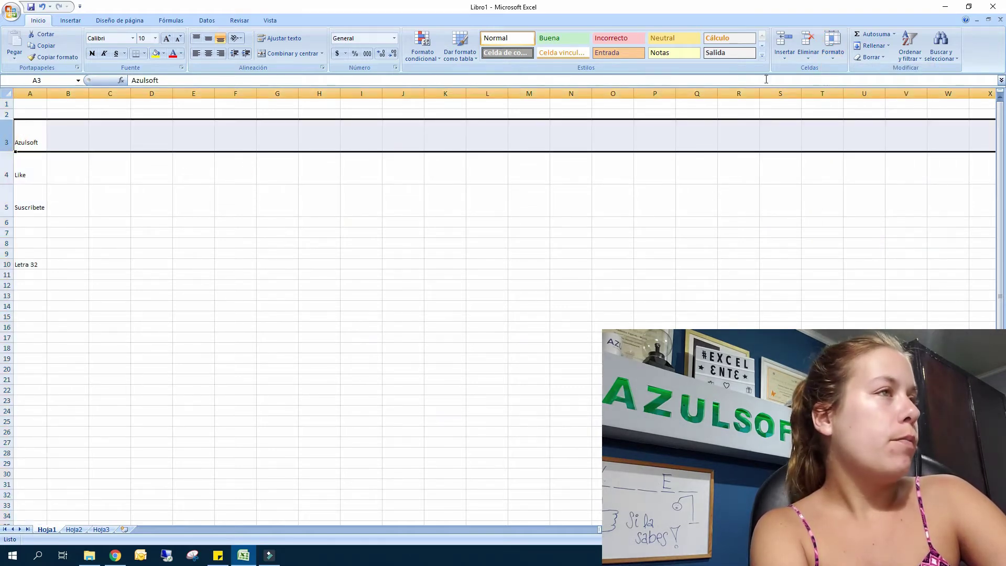
left_click(837, 56)
mouse_move(871, 159)
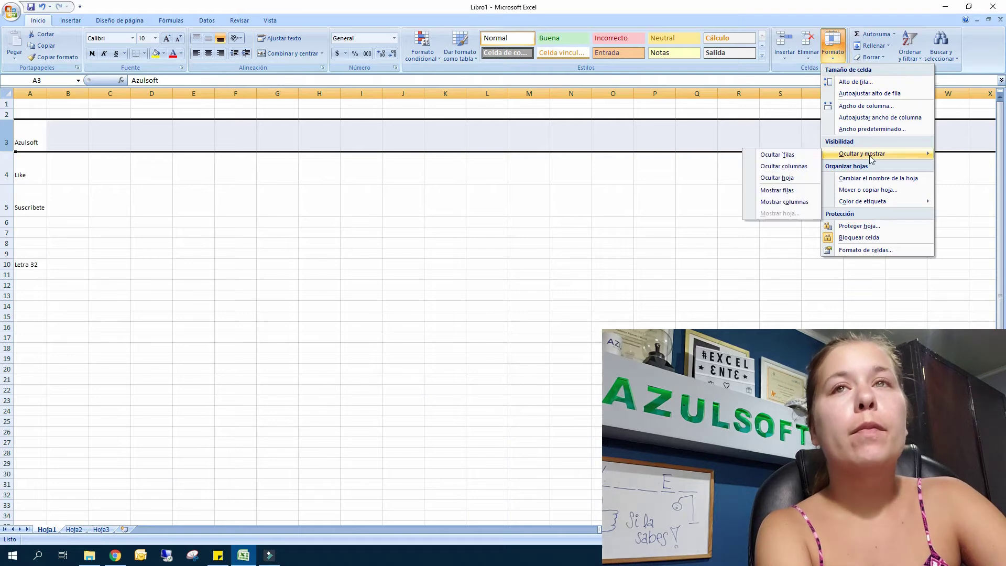
left_click(789, 156)
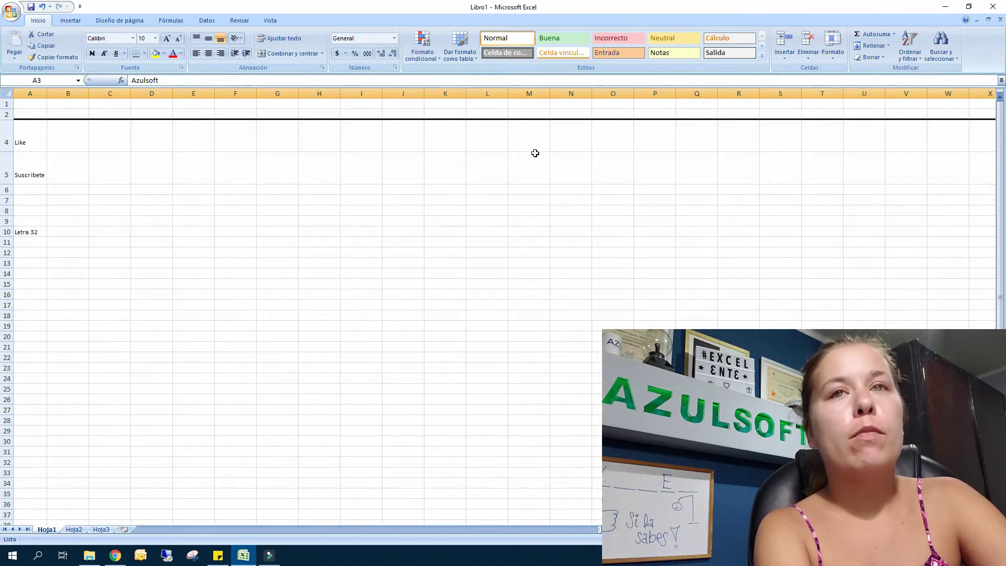
left_click(584, 163)
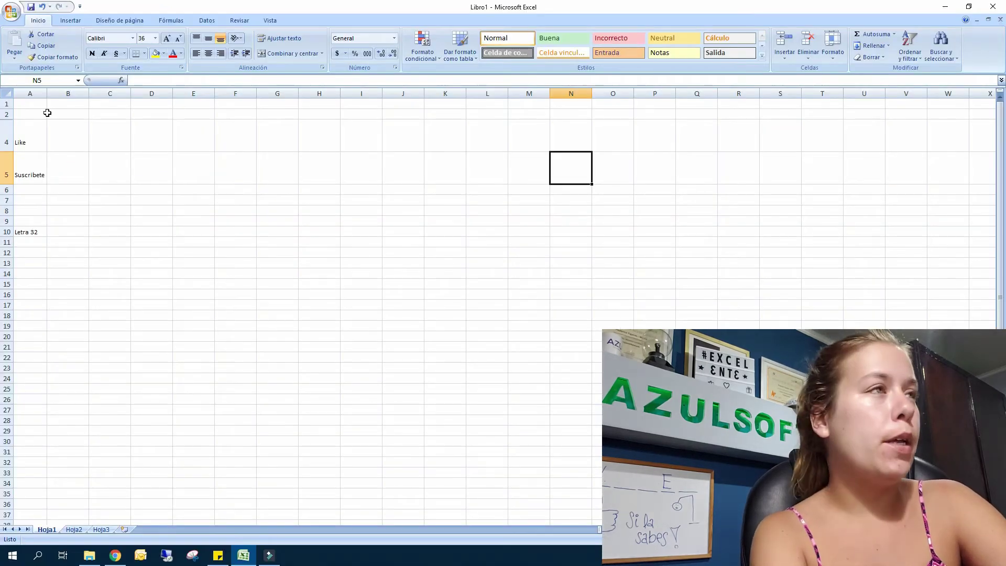
Hide column C on sheet Hoja1 and clear the column selection
left_click(106, 93)
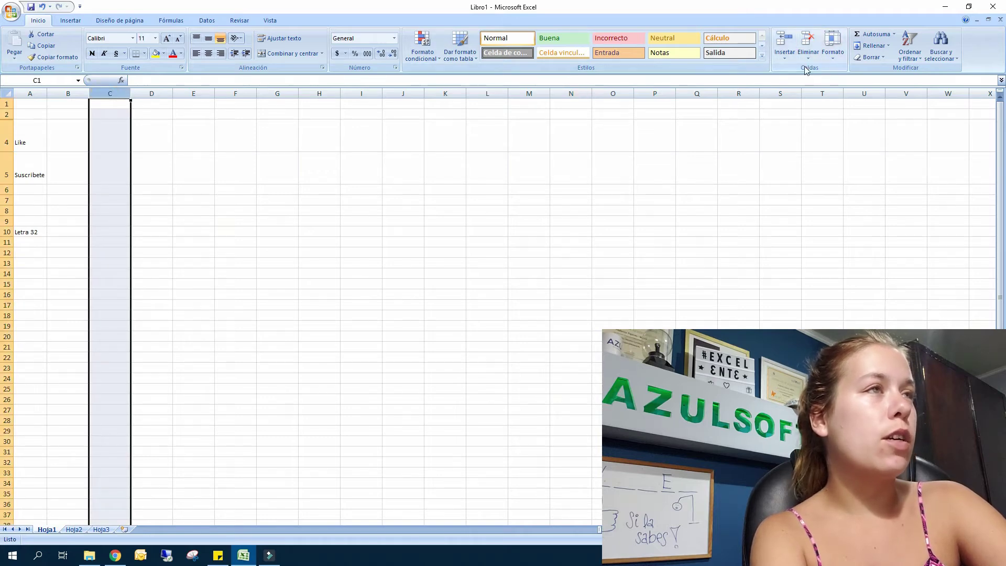
left_click(830, 55)
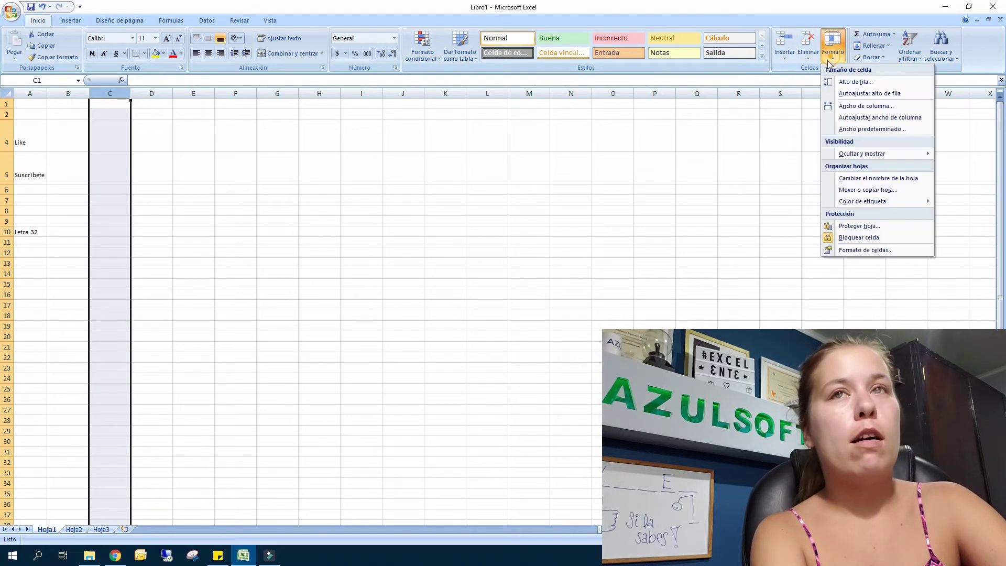
mouse_move(835, 155)
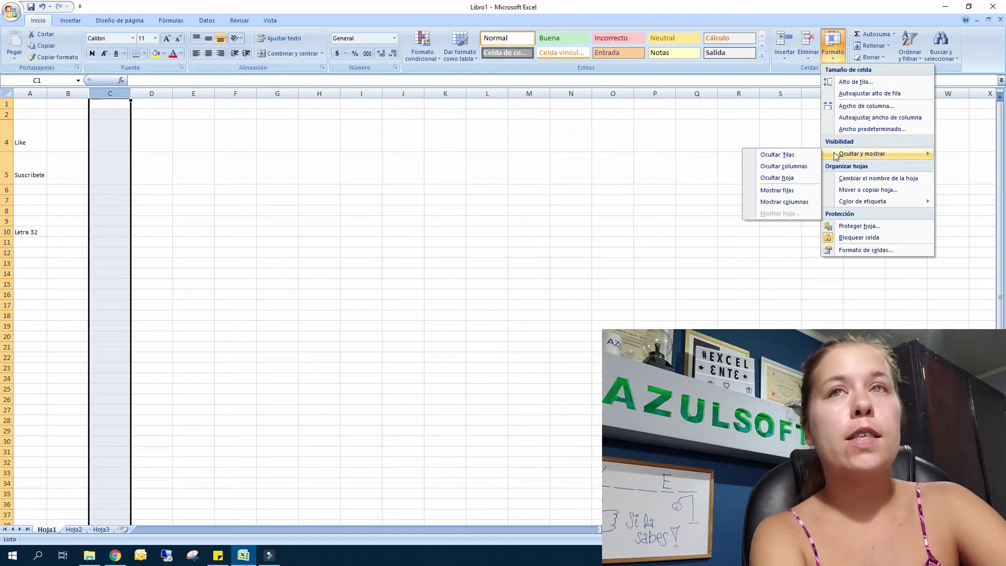
left_click(785, 166)
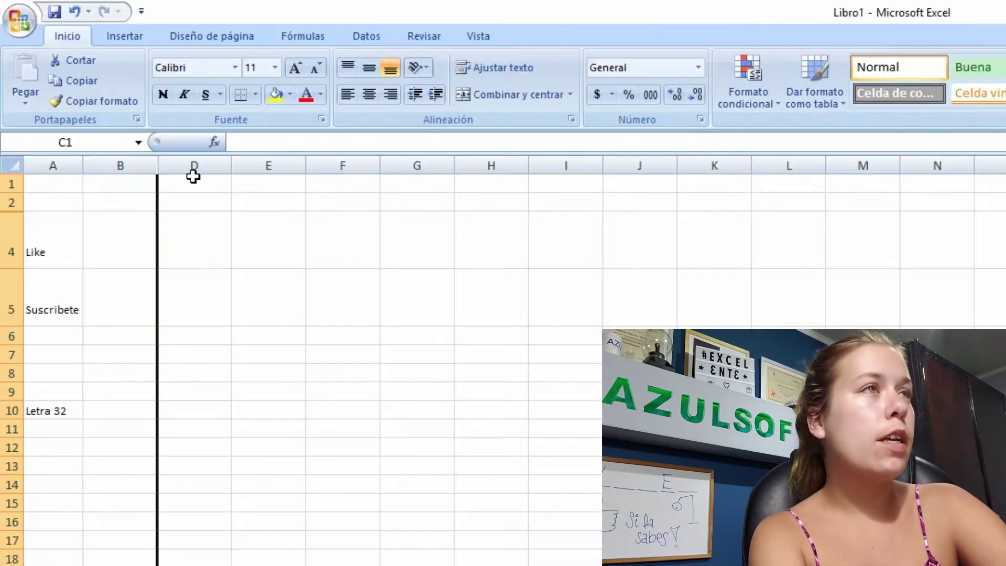
left_click(127, 126)
left_click(285, 219)
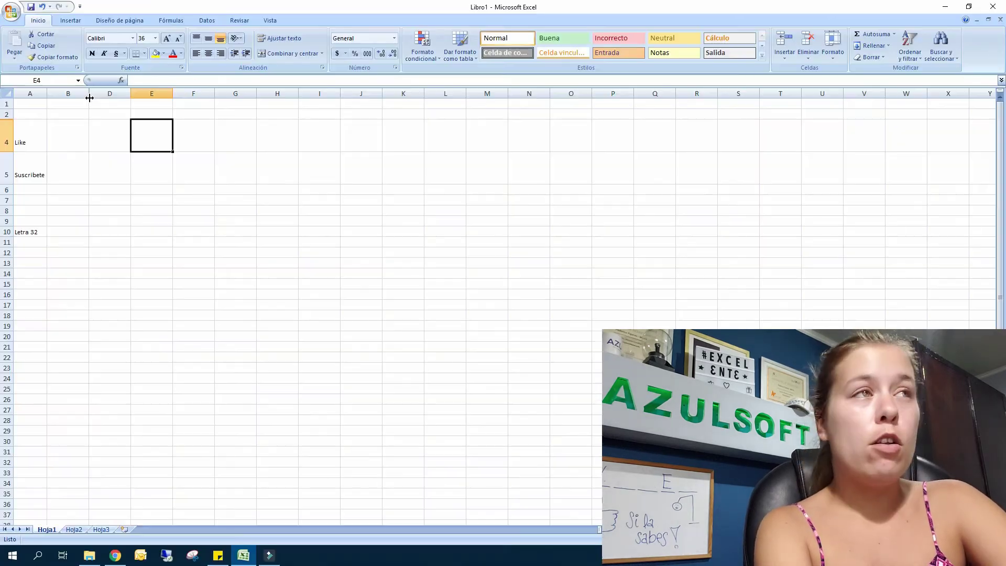
Try to unhide column C with only column D selected
left_click(166, 167)
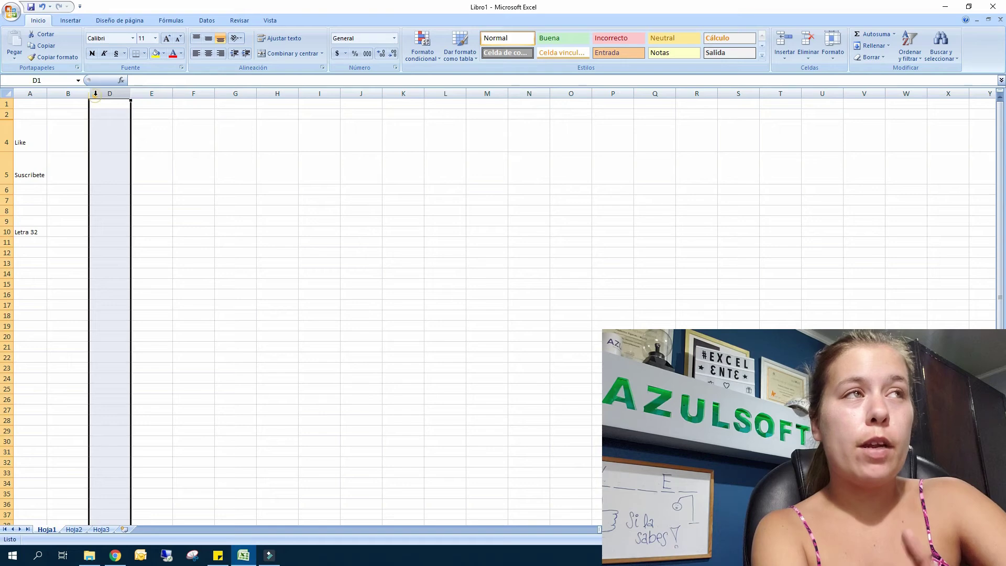
left_click(833, 46)
mouse_move(862, 157)
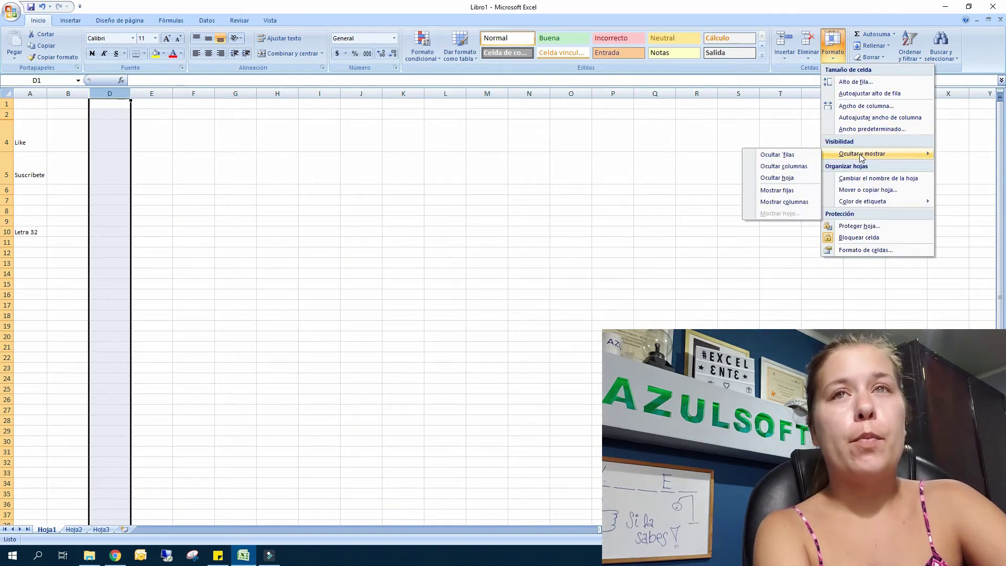
left_click(788, 202)
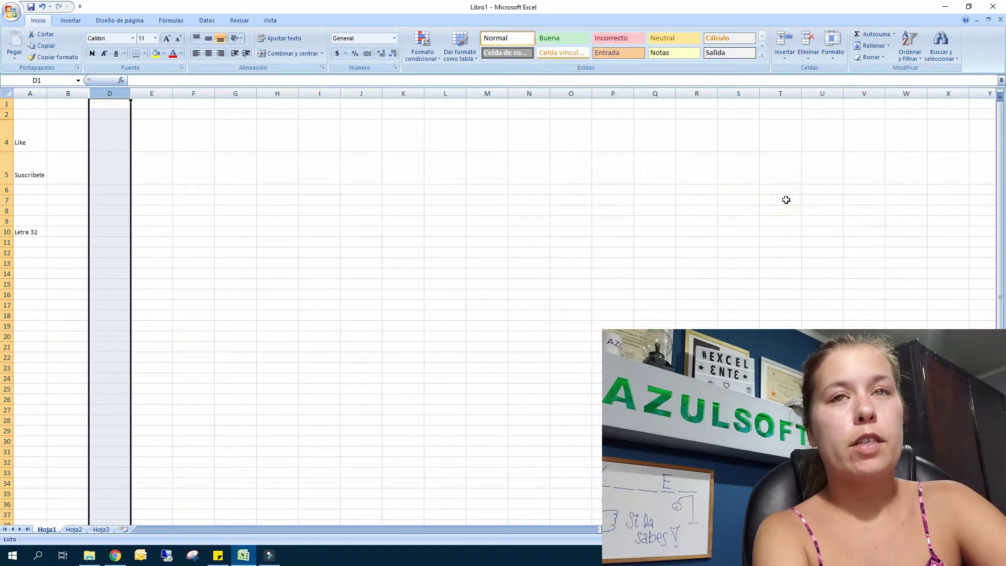
Unhide column C by applying the show-columns command to the neighbouring columns B through D
left_click_drag(110, 93, 68, 93)
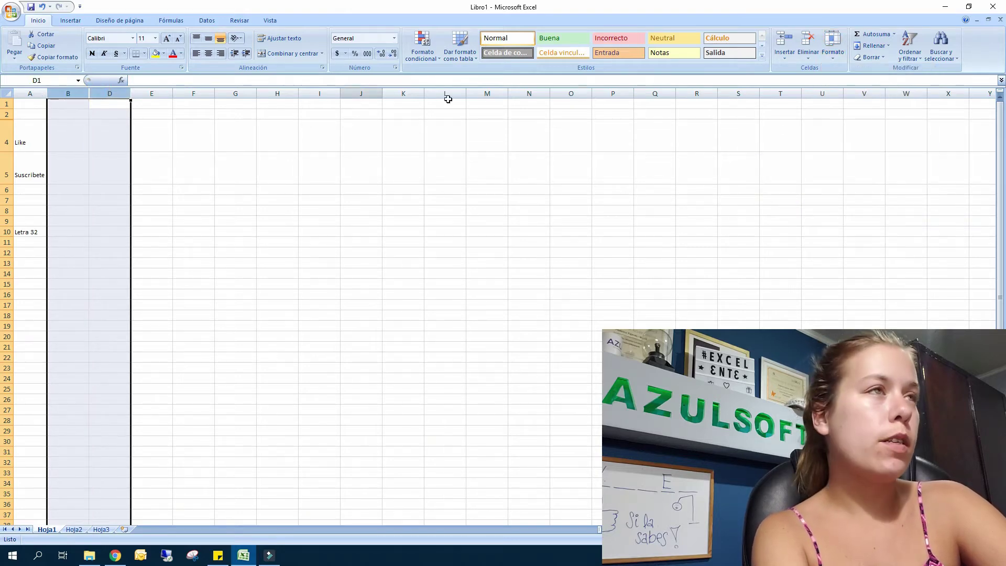
left_click(832, 60)
mouse_move(841, 157)
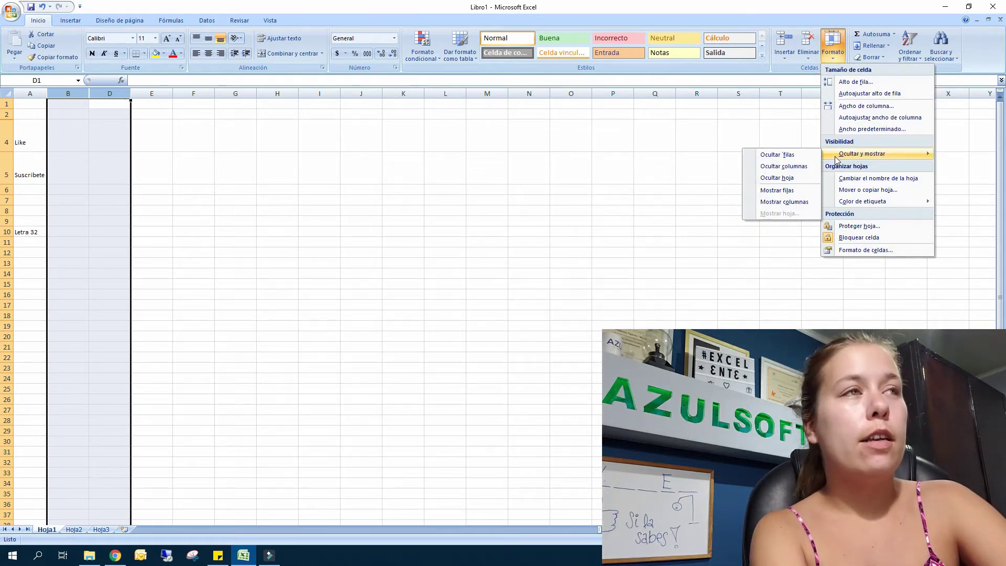
left_click(788, 200)
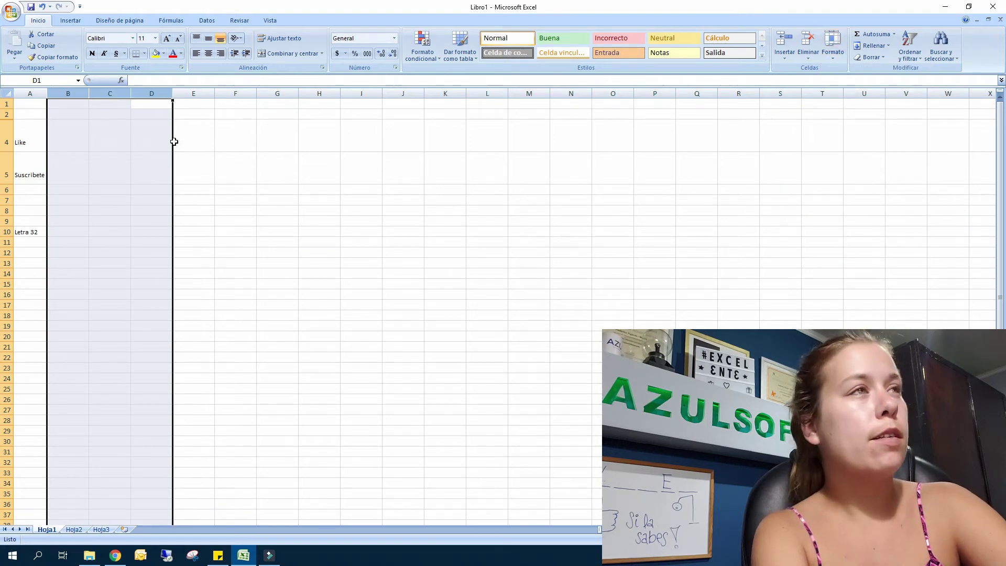
left_click_drag(250, 200, 273, 200)
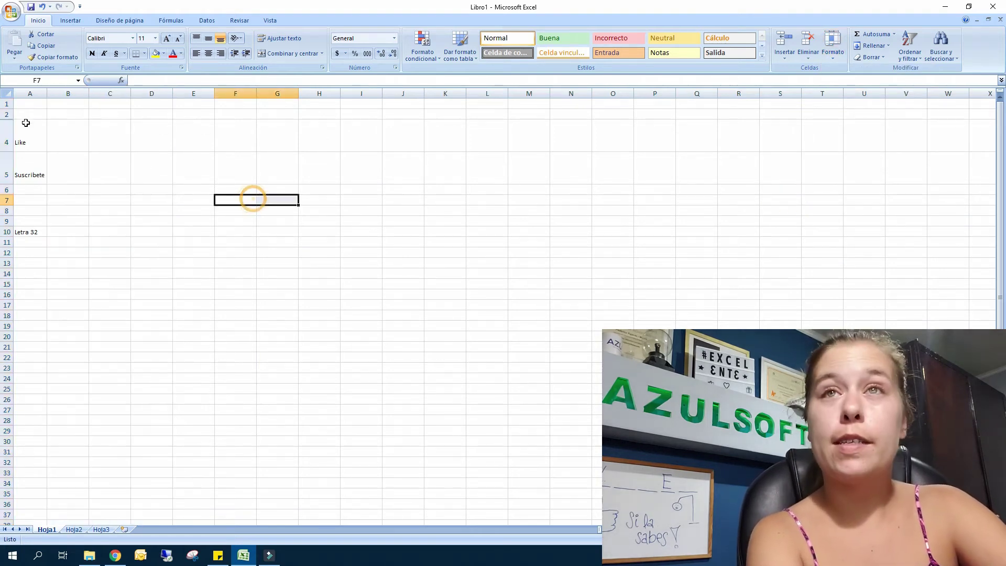
Unhide row 3 by applying the show-rows command to the neighbouring rows 2 through 4
left_click_drag(8, 114, 8, 148)
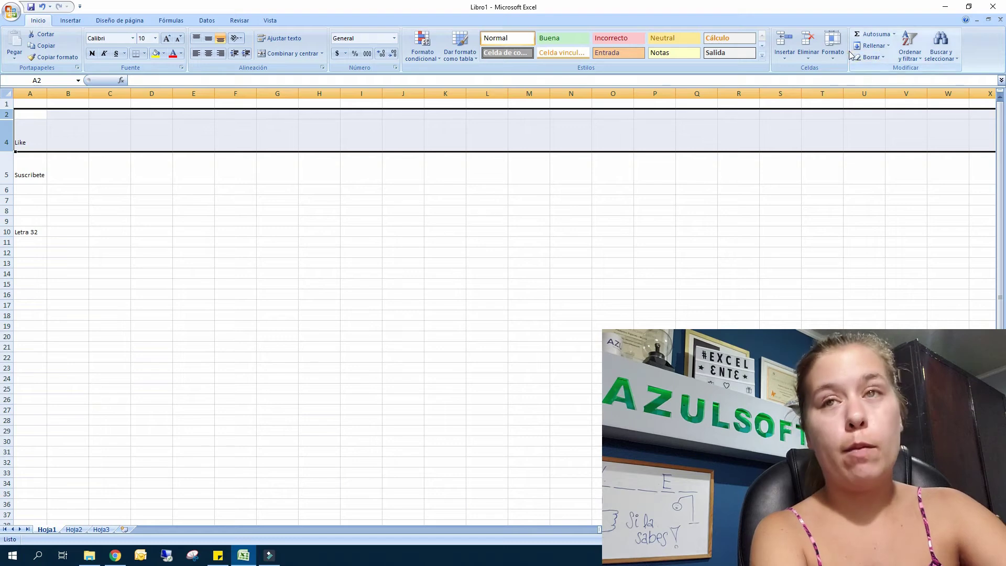
left_click(833, 55)
mouse_move(851, 157)
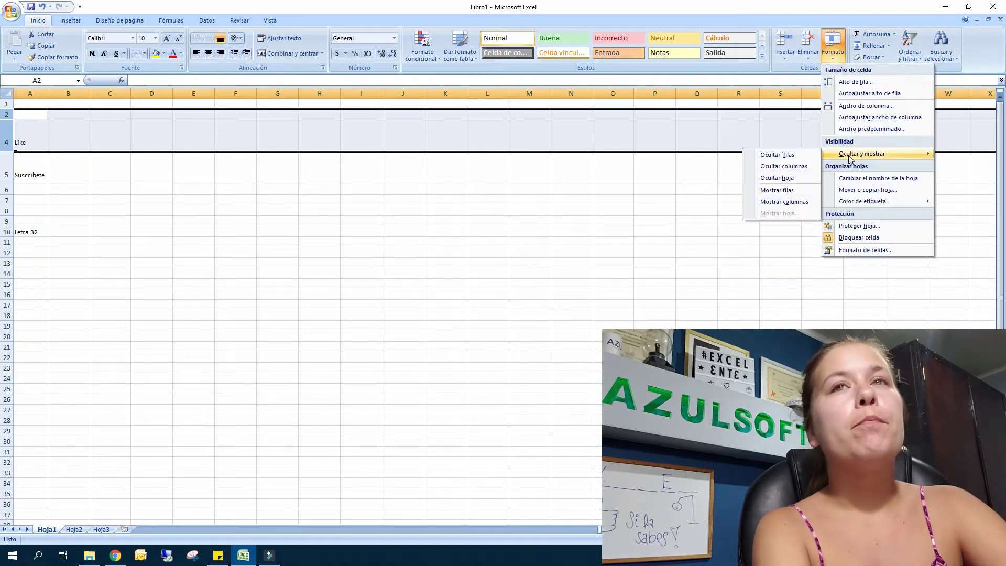
left_click(774, 189)
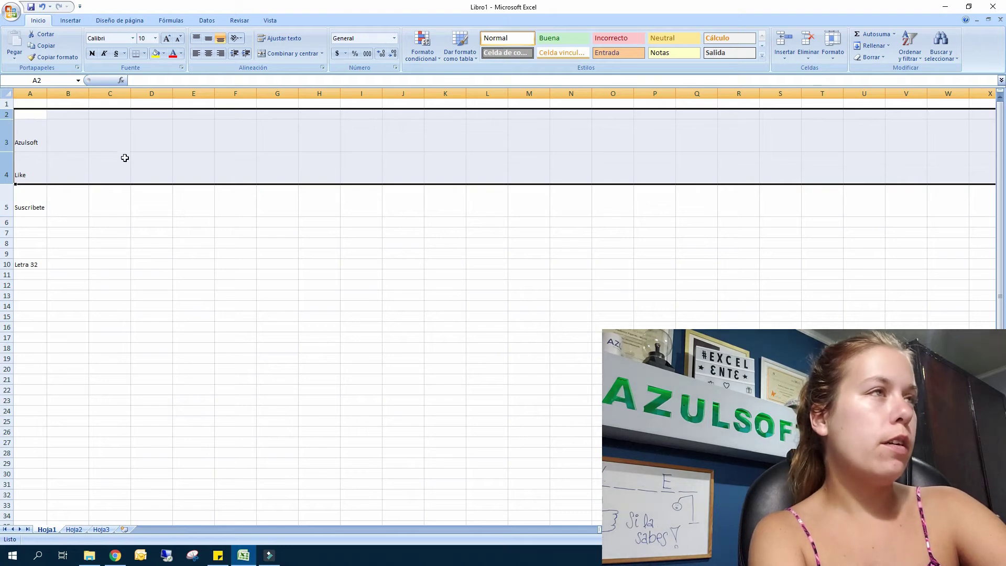
left_click(833, 47)
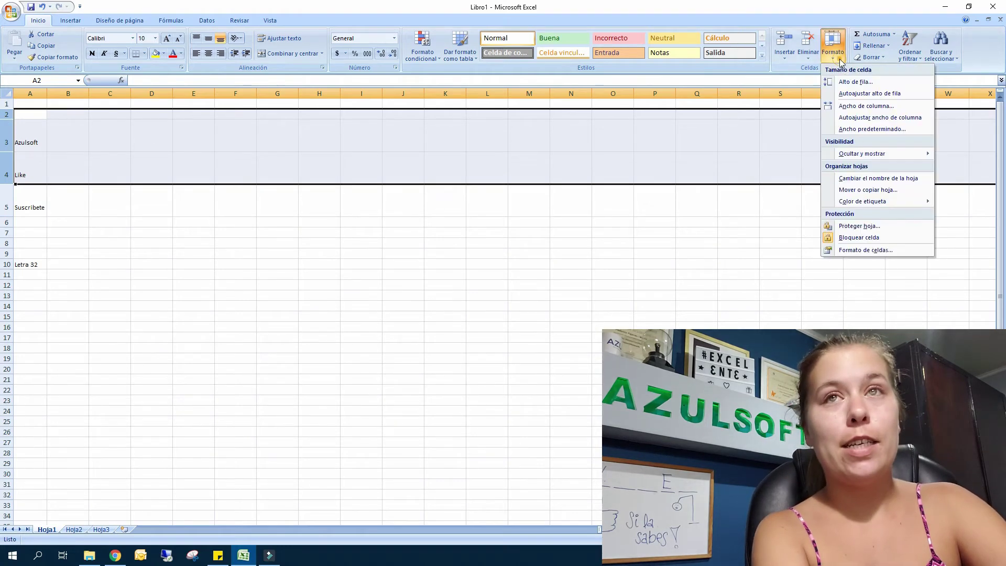
mouse_move(847, 156)
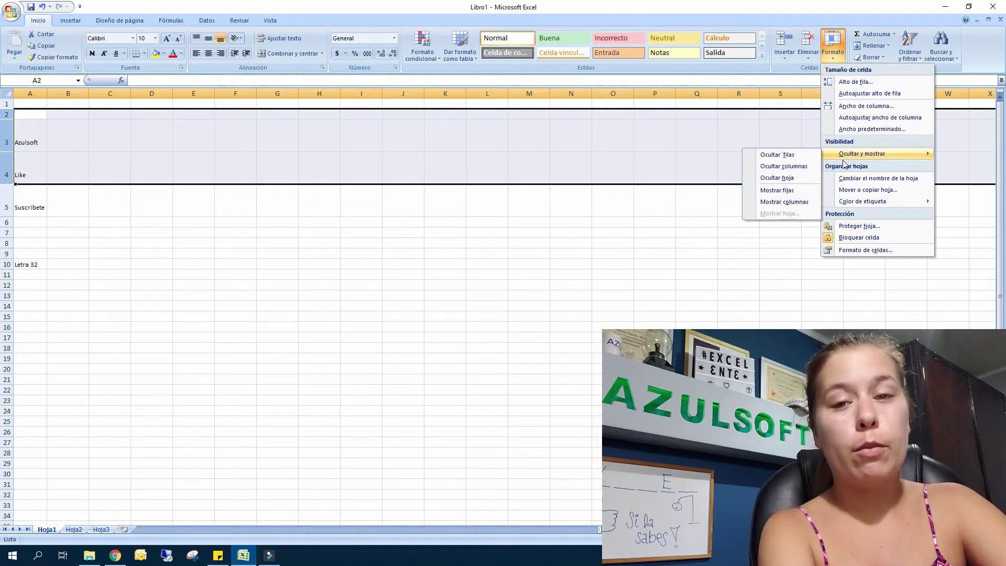
left_click(352, 229)
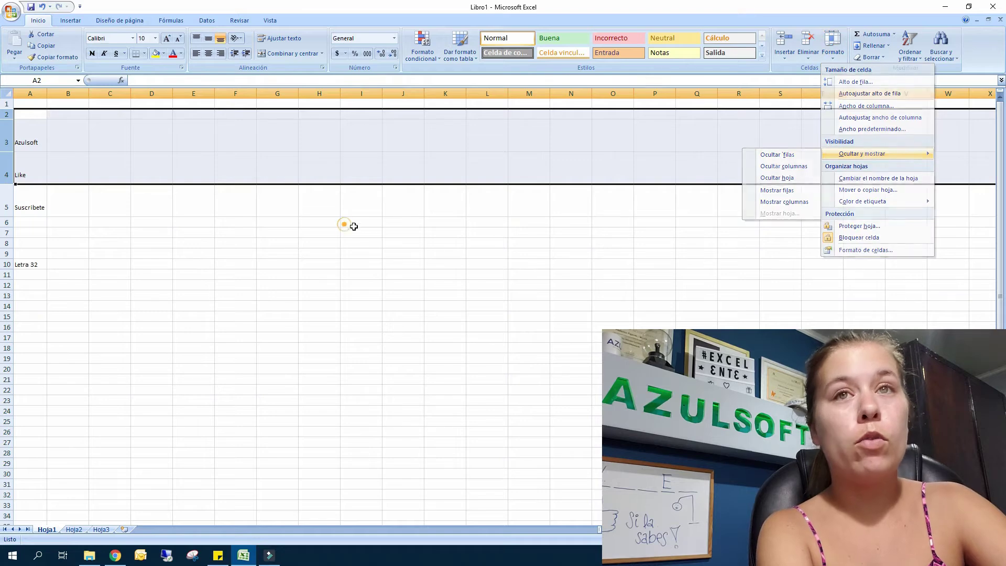
left_click(242, 224)
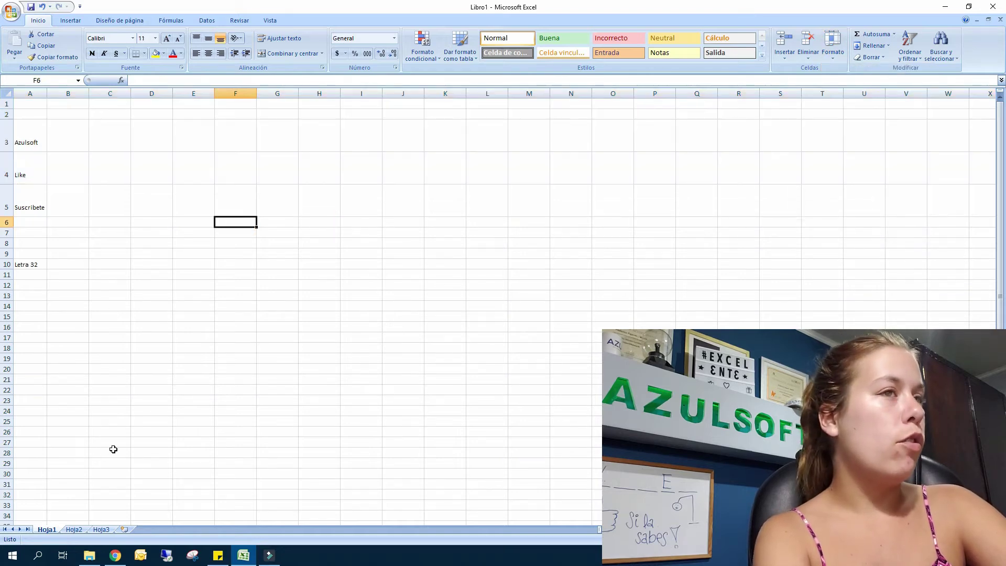
Hide the worksheet Hoja2
left_click(74, 530)
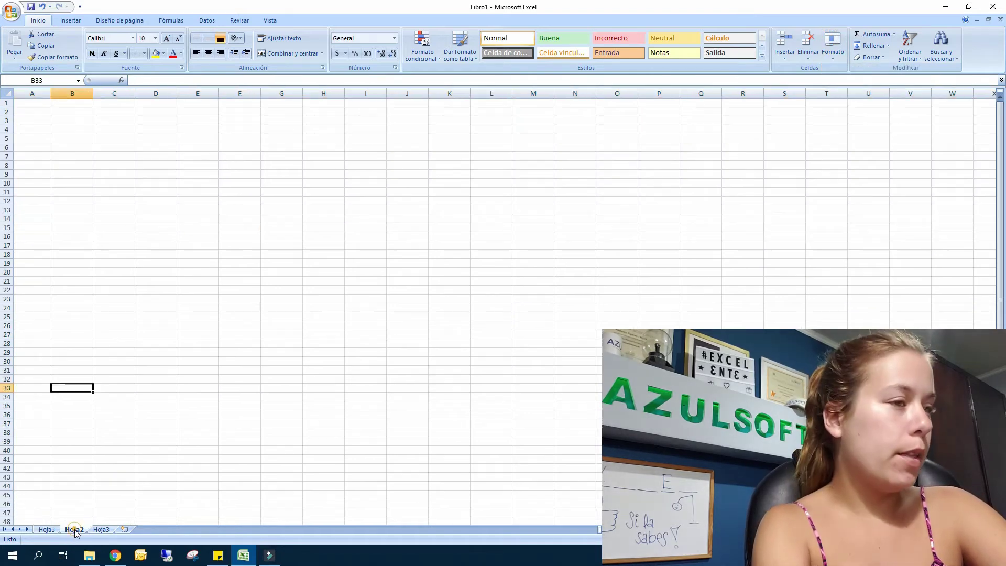
left_click(833, 48)
mouse_move(860, 155)
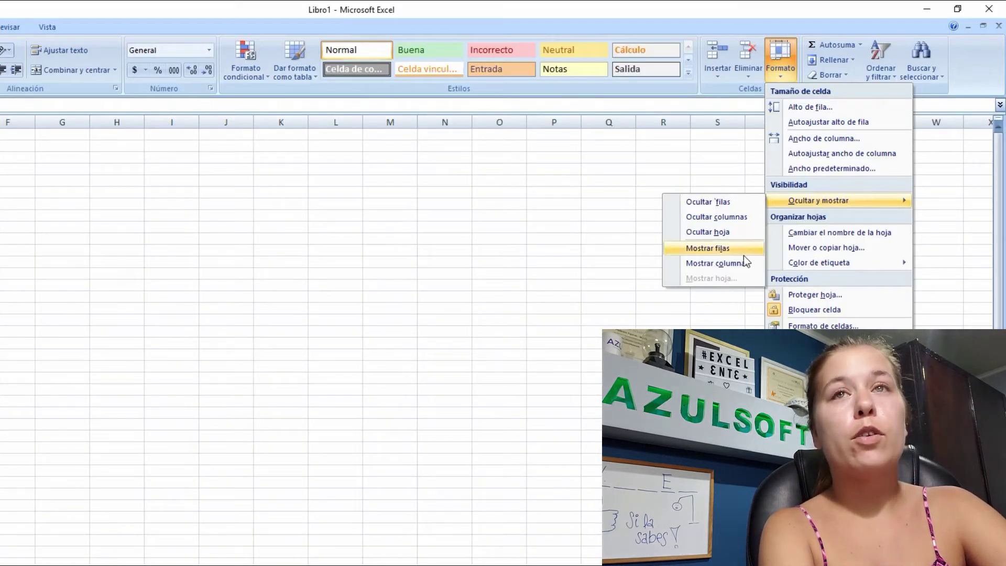
left_click(733, 234)
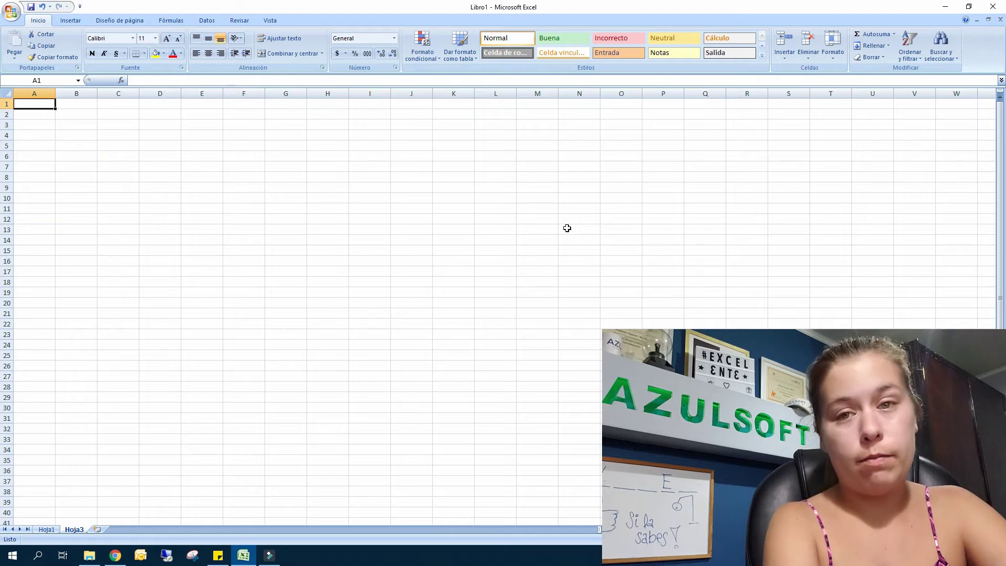
Unhide the worksheet Hoja2, starting from sheet Hoja1
left_click(46, 530)
left_click(833, 56)
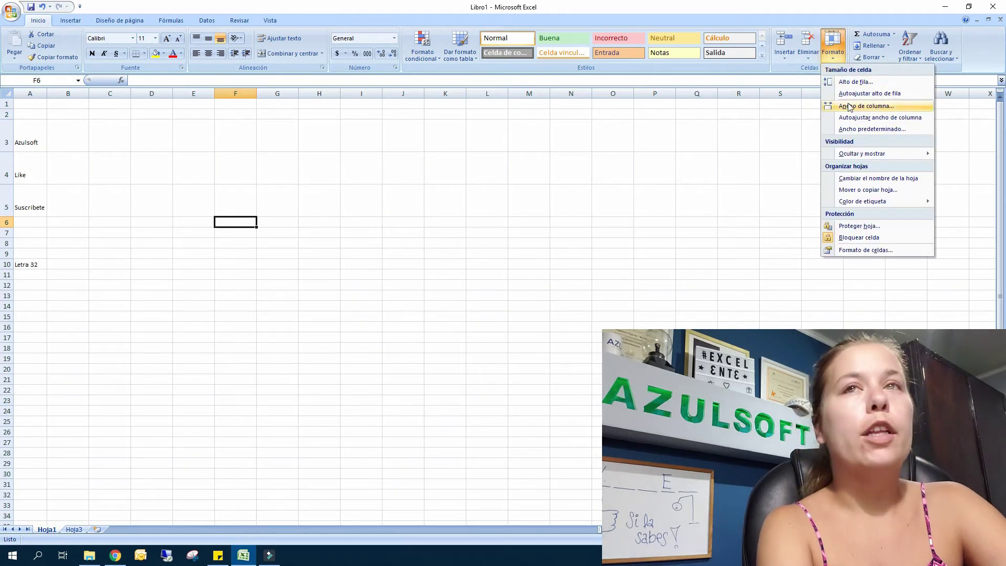
mouse_move(836, 157)
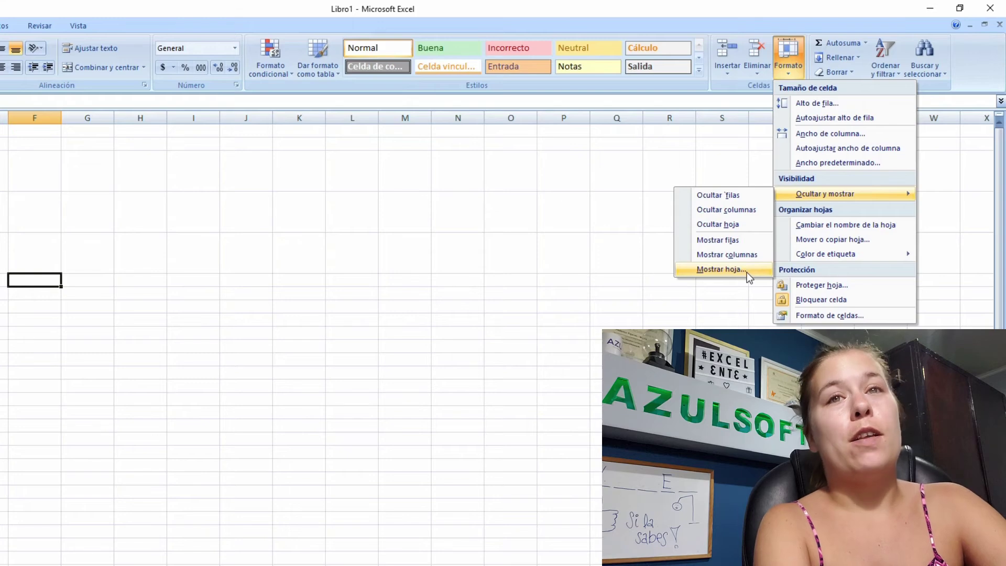
left_click(746, 272)
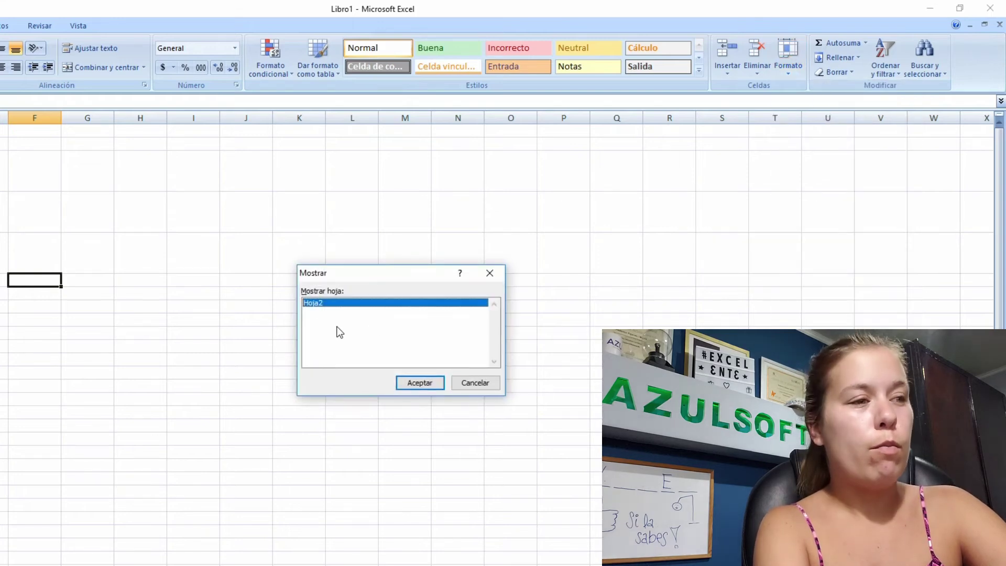
left_click(420, 383)
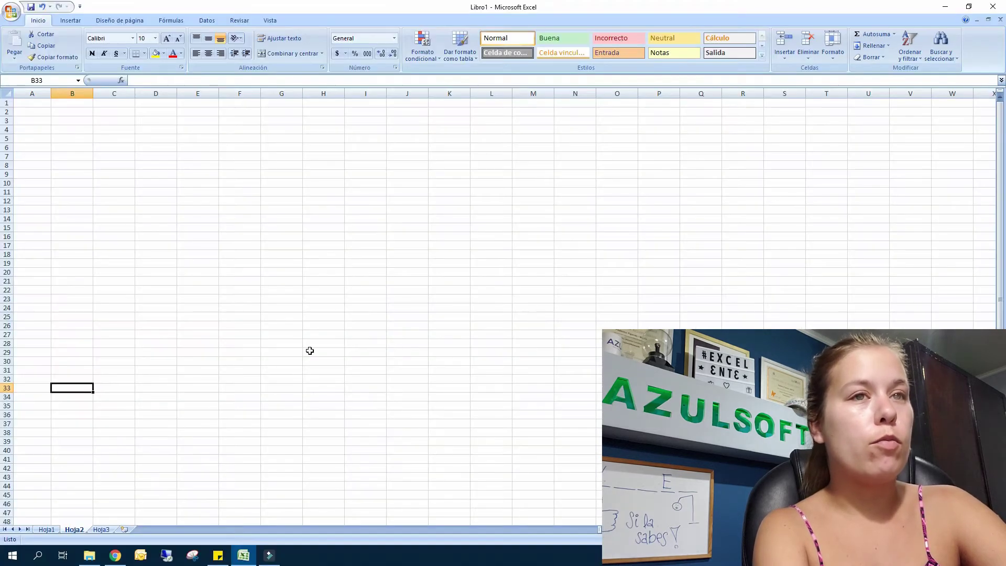
Rename the worksheet Hoja1 as Hoja2019 using the cell Format options
left_click(46, 529)
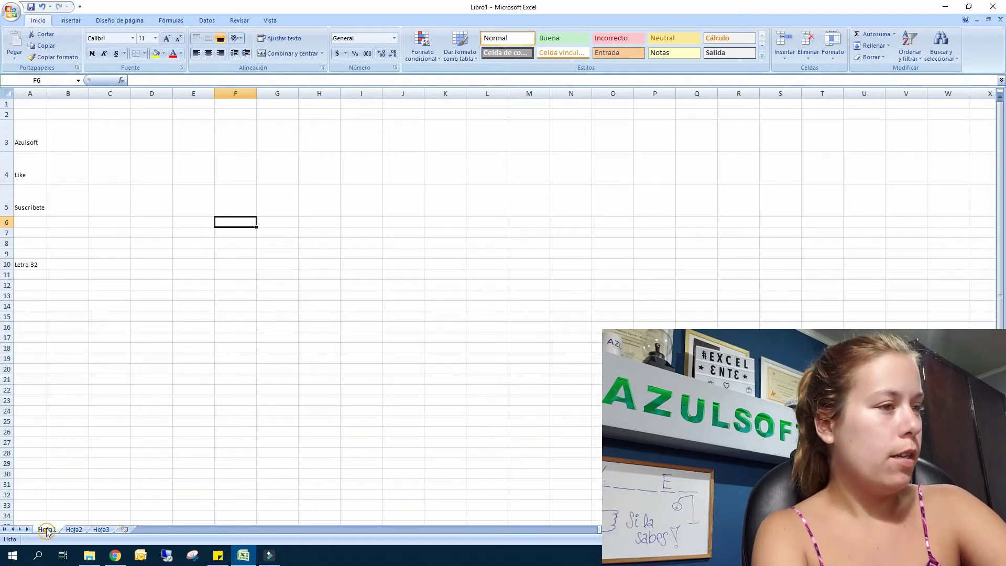
left_click(833, 44)
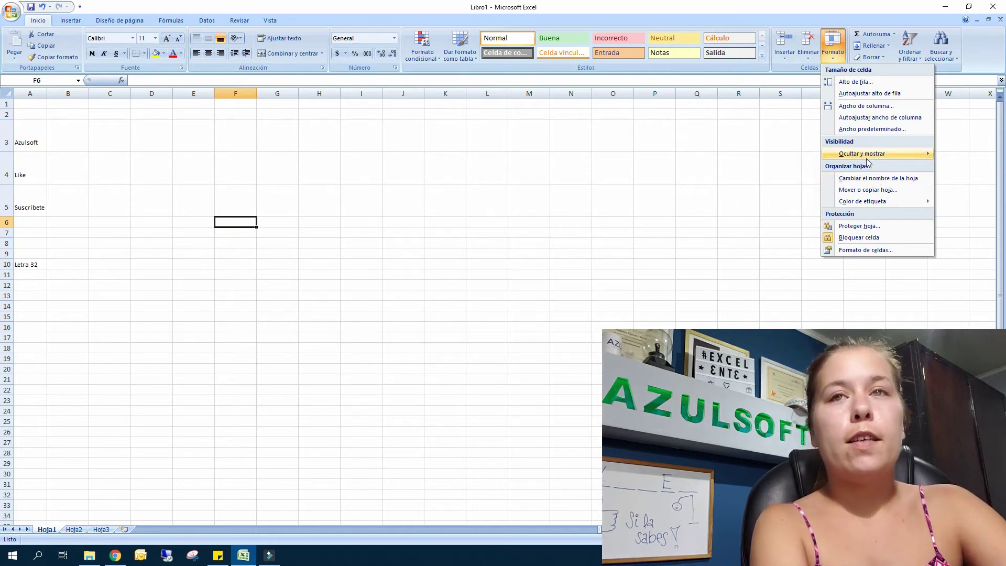
mouse_move(867, 161)
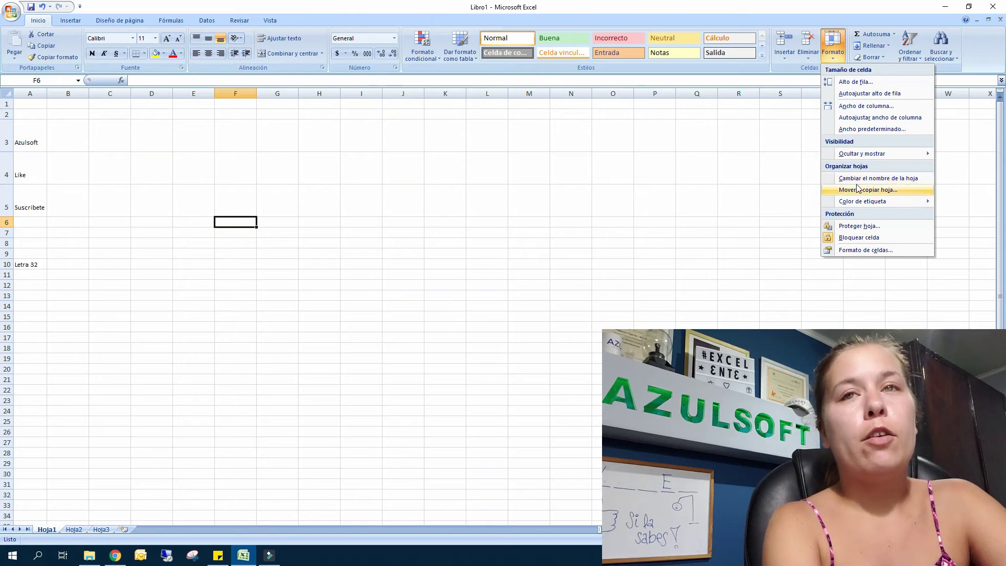
left_click(859, 178)
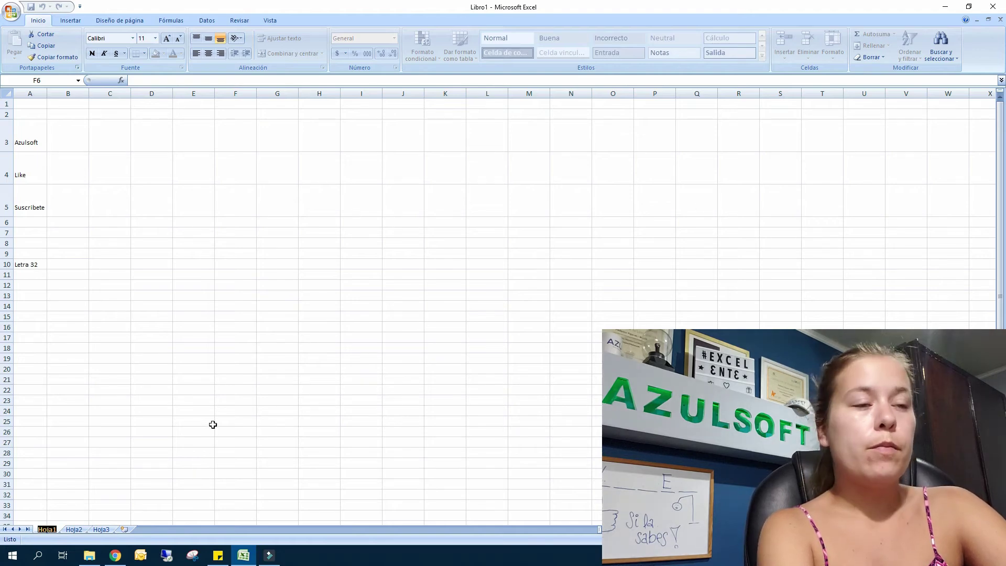
type("H")
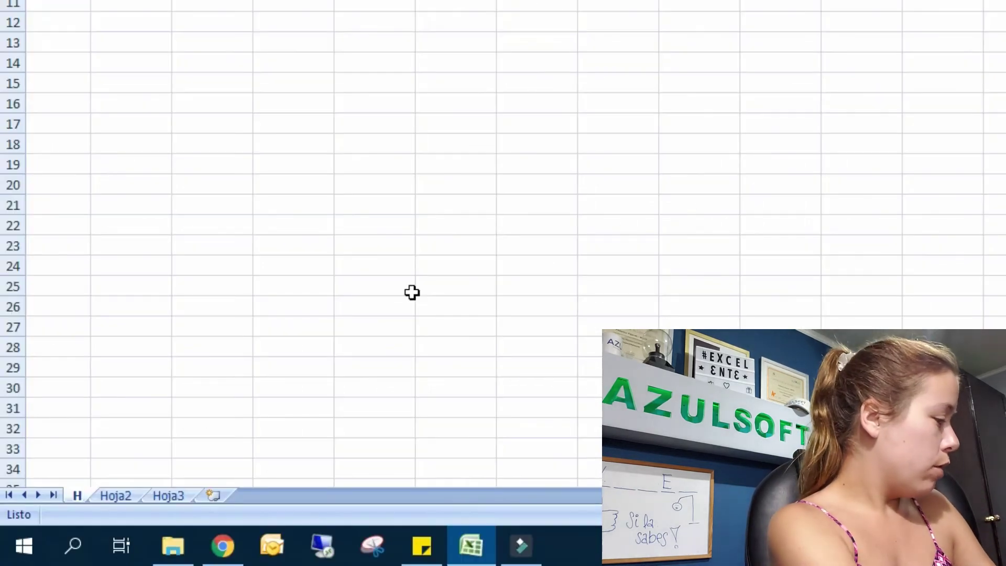
type("oja")
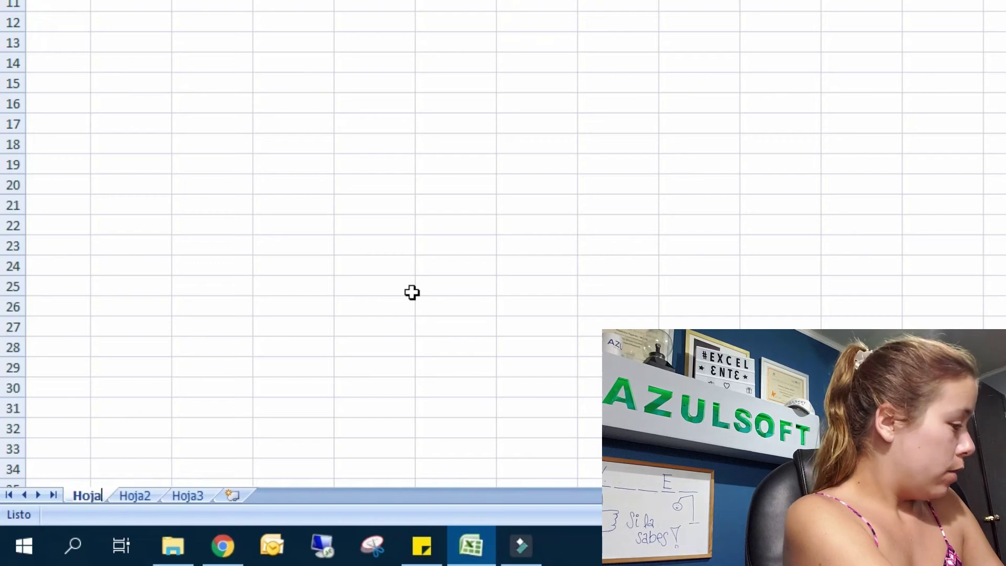
type("2019")
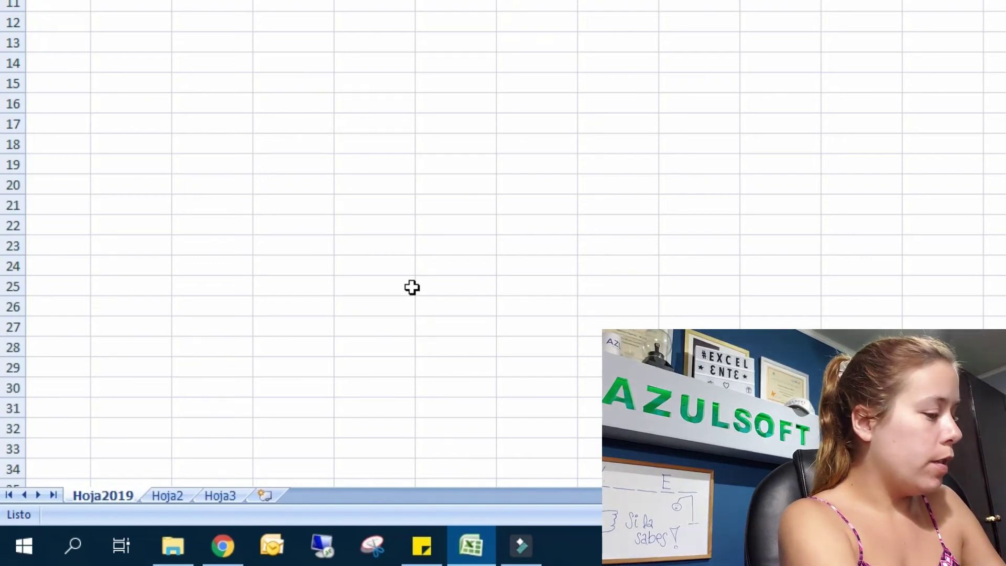
key("Return")
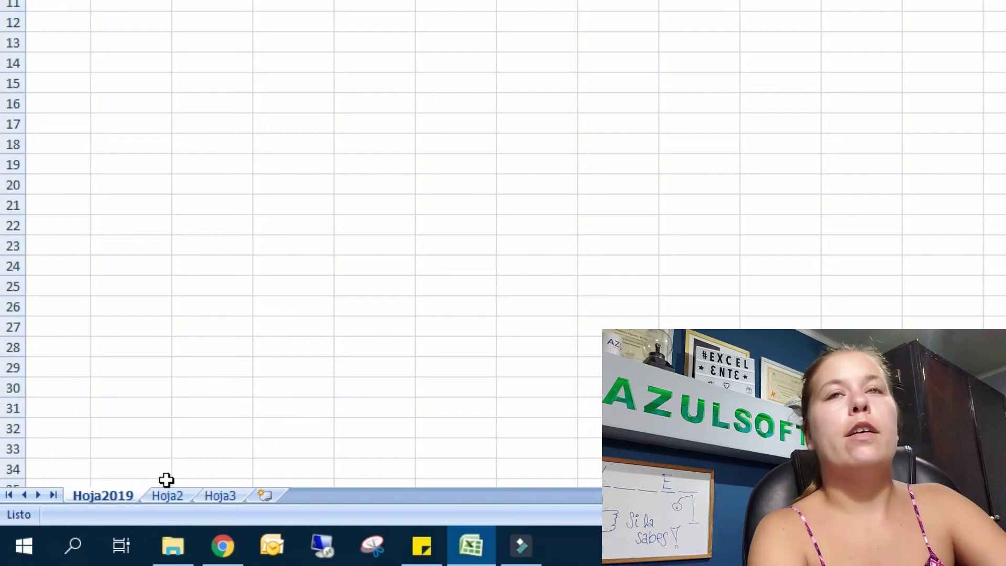
Give the Hoja2 sheet tab a blue theme color and switch to Hoja2019 to check it
left_click(168, 495)
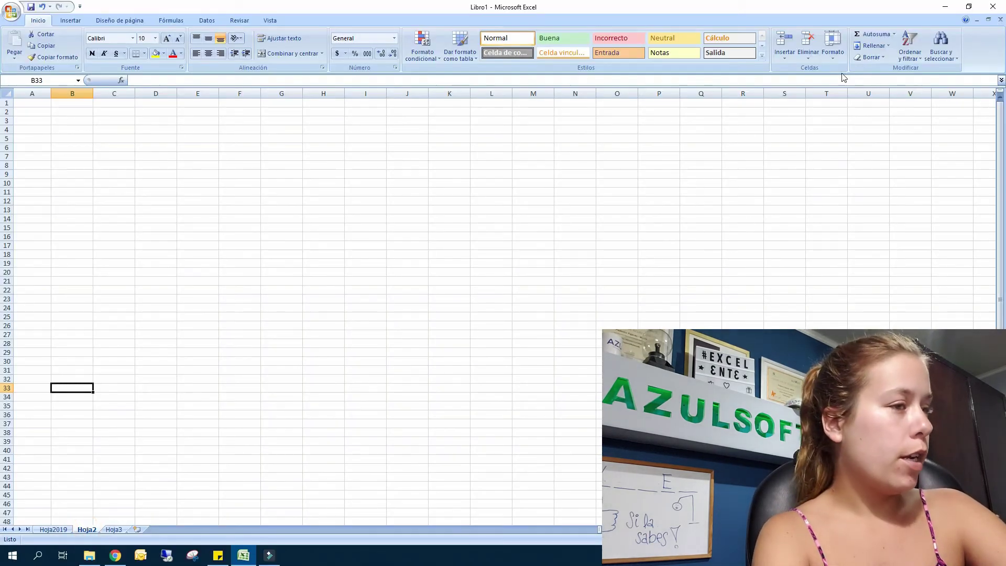
left_click(833, 50)
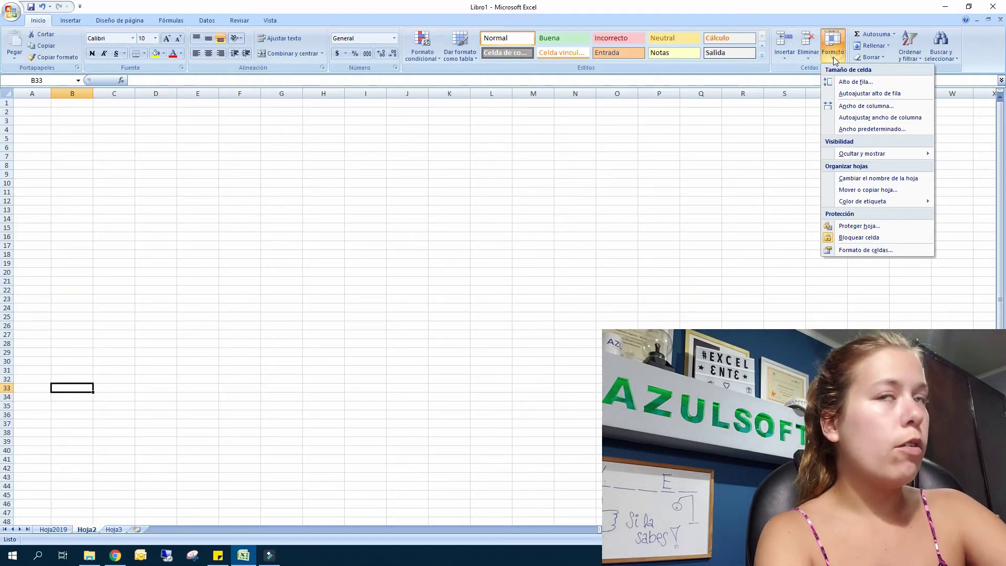
mouse_move(849, 205)
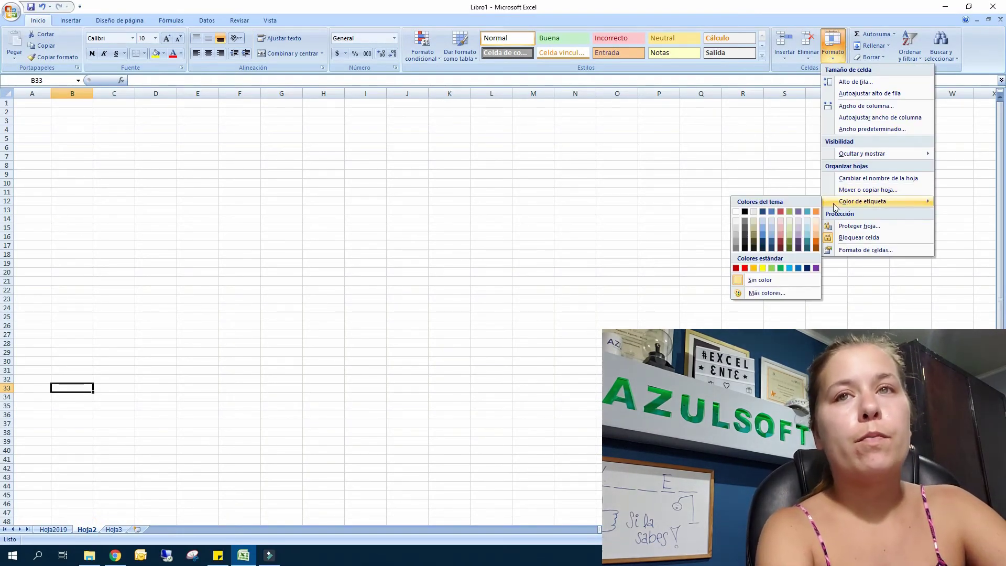
left_click(762, 241)
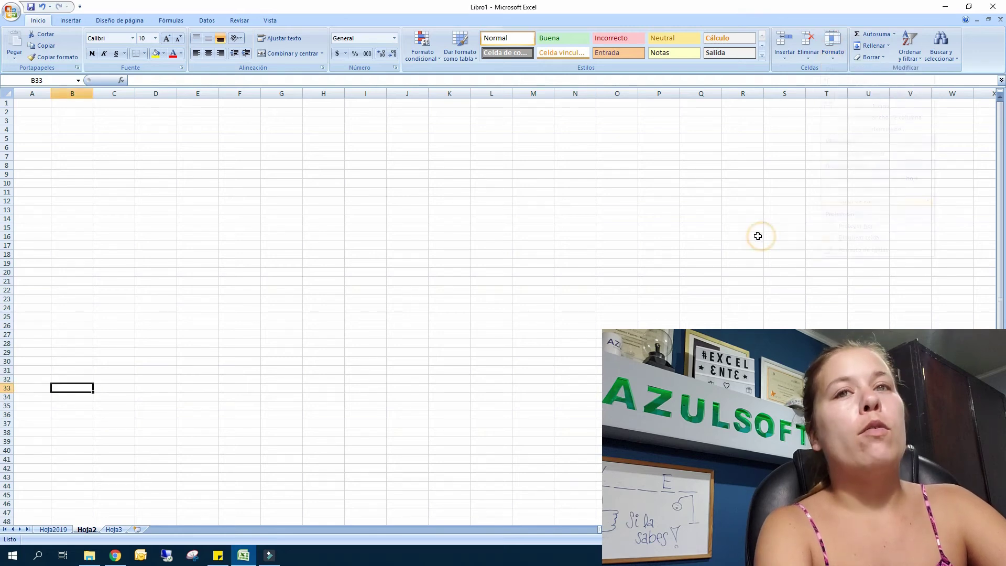
left_click(53, 530)
Set the tab color of sheet Hoja2 to the standard orange
left_click(86, 530)
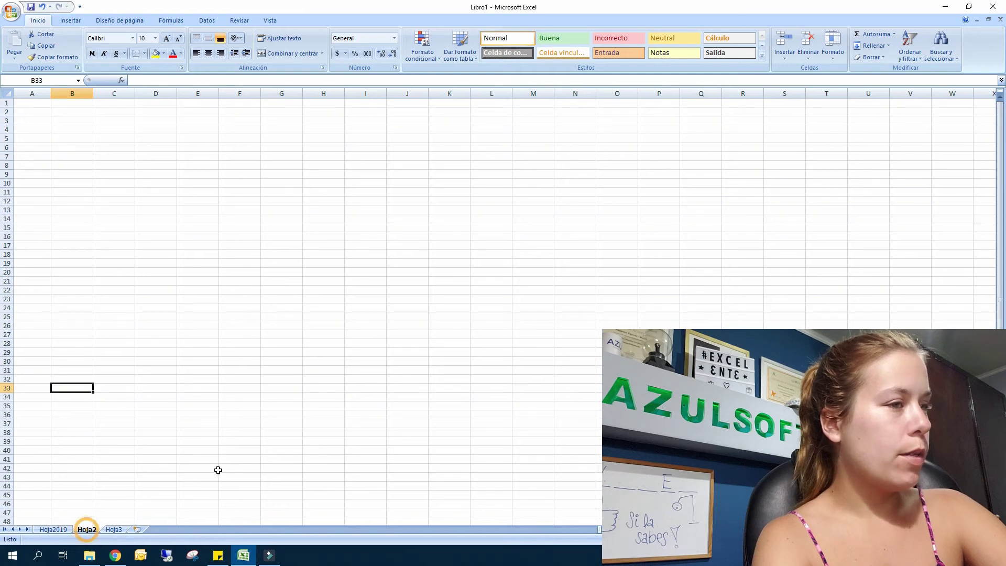
left_click(833, 49)
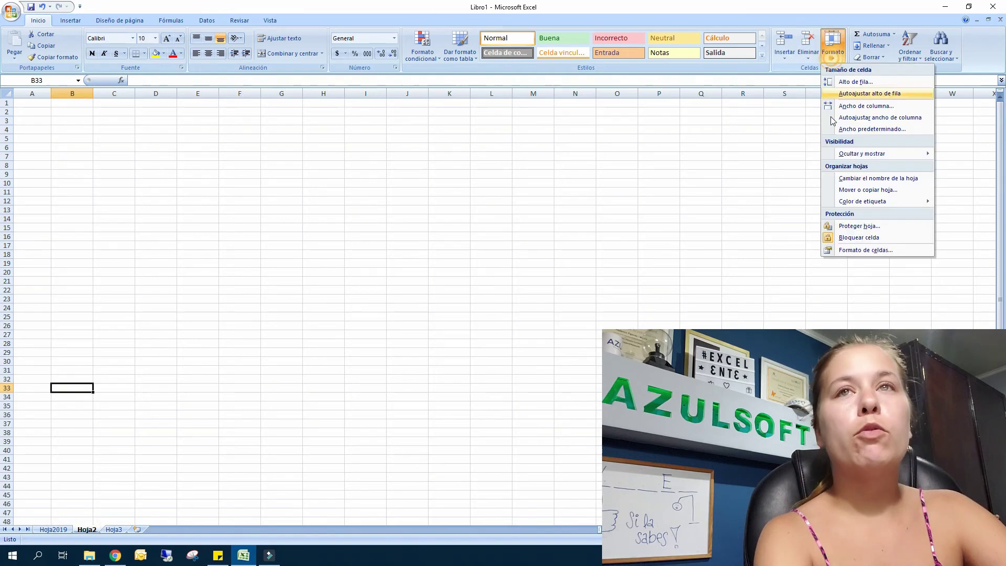
mouse_move(835, 204)
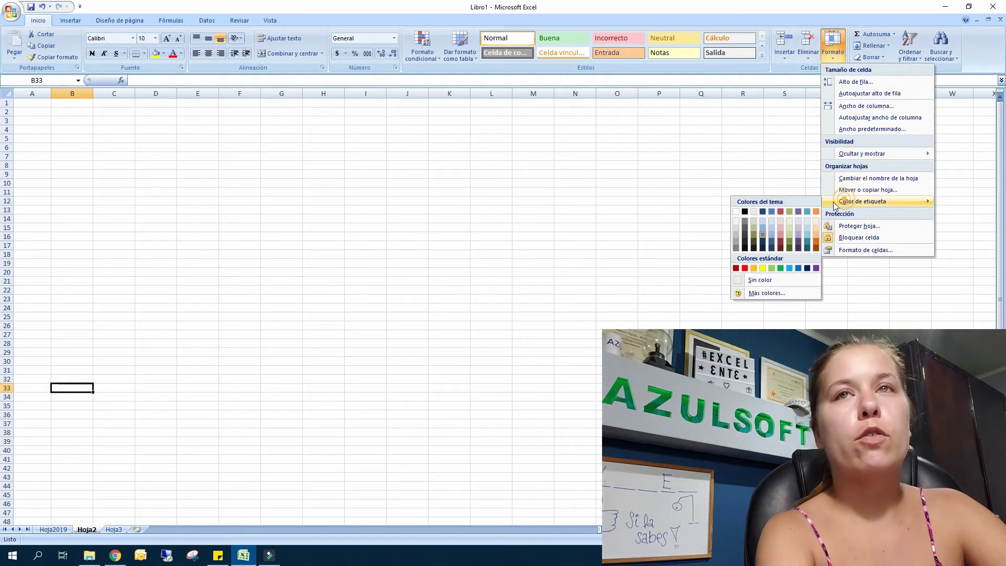
left_click(753, 267)
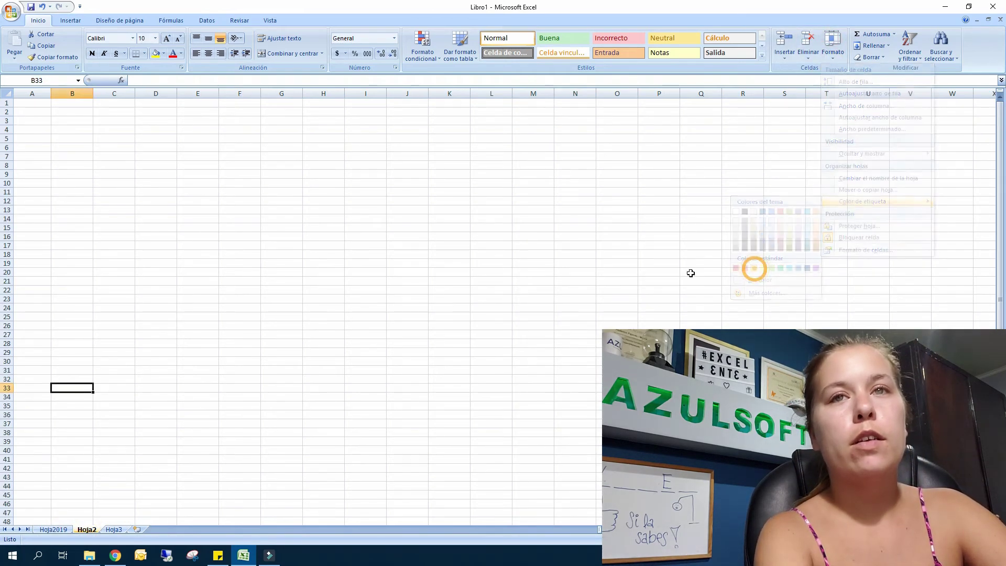
Move the sheet Hoja2019 before Hoja3 within Libro1 using the Move or Copy Sheet command
left_click(53, 530)
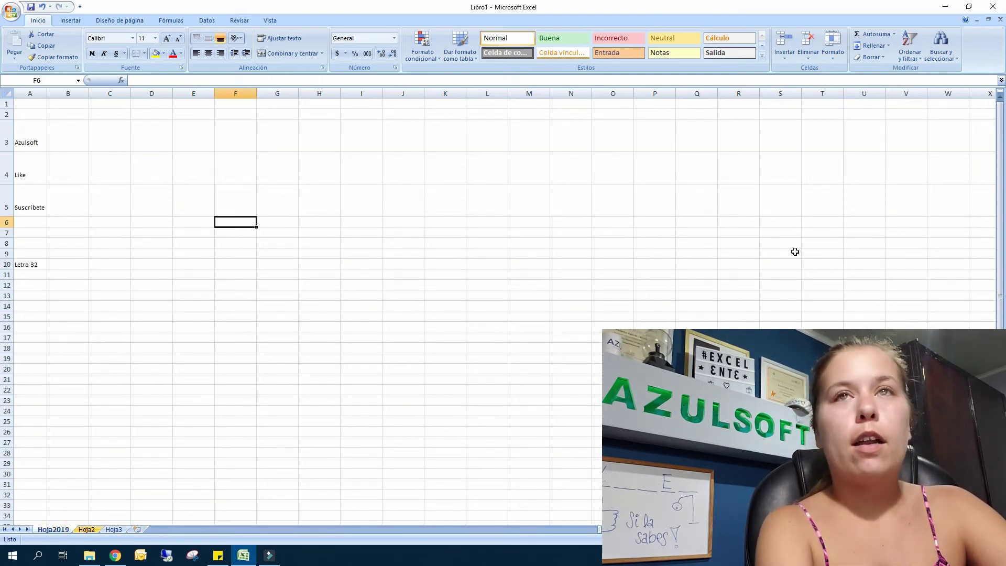
left_click(838, 53)
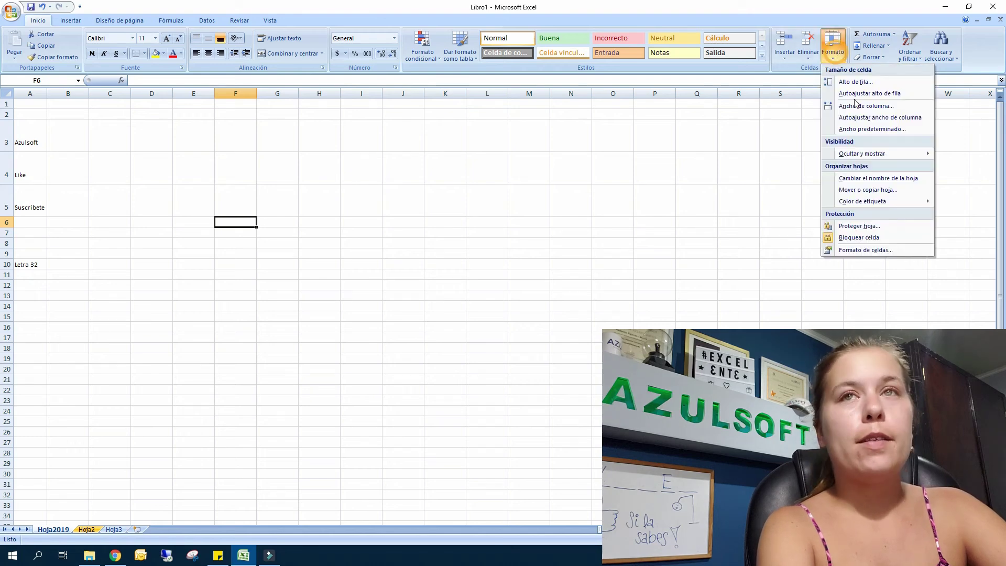
left_click(880, 190)
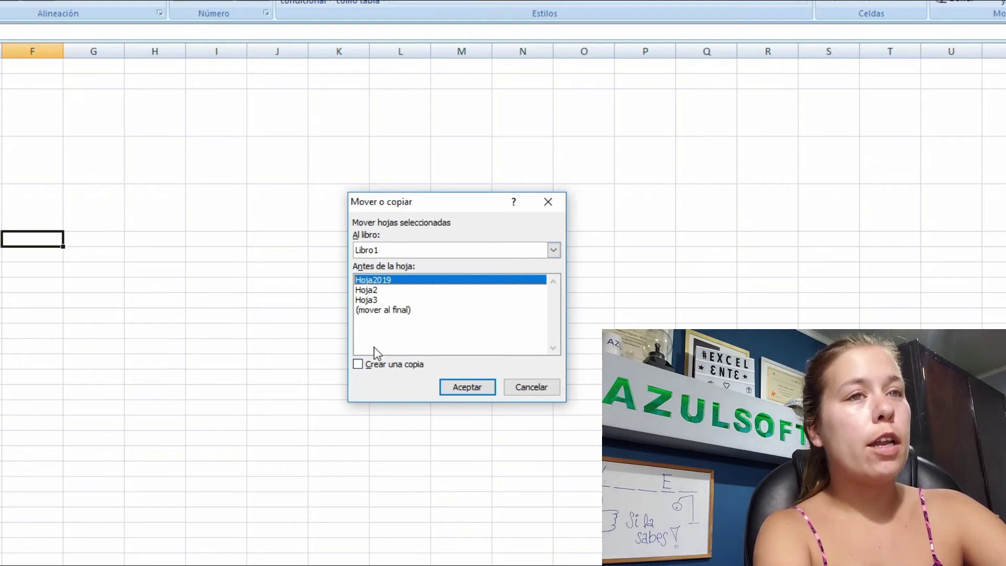
left_click(370, 301)
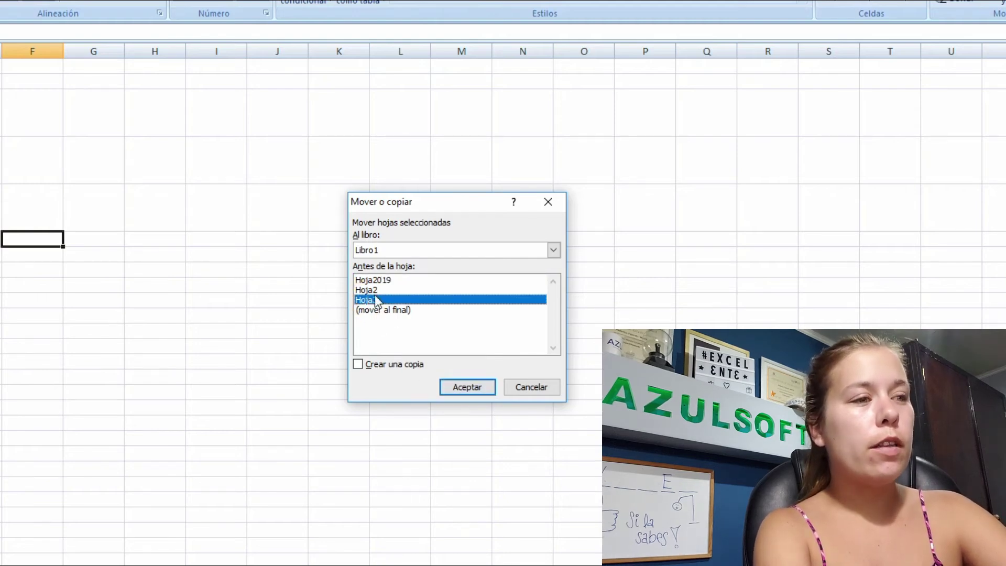
left_click(464, 387)
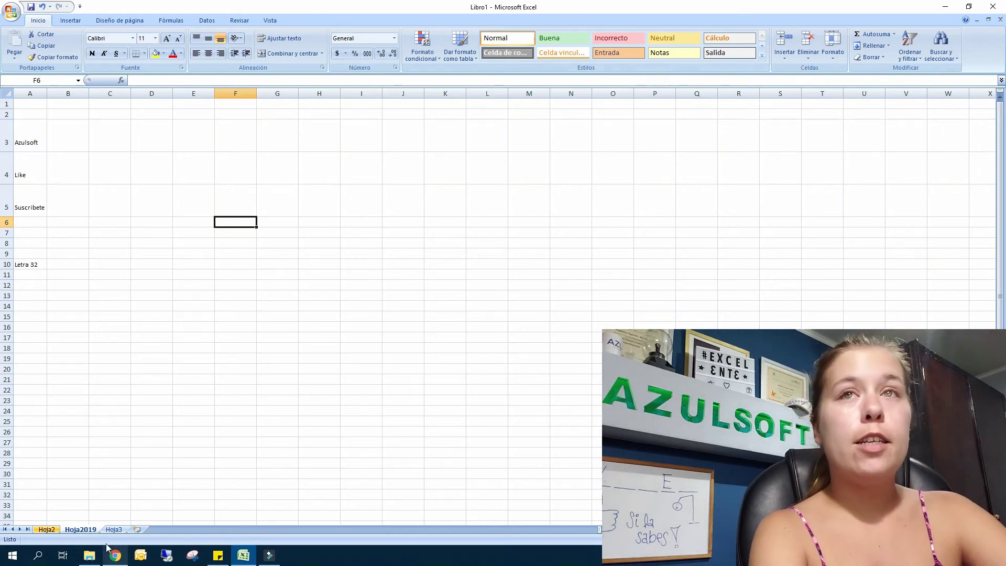
Reorder the sheets directly in the tab bar, placing Hoja2019 first and Hoja2 after Hoja3
left_click_drag(87, 533, 126, 531)
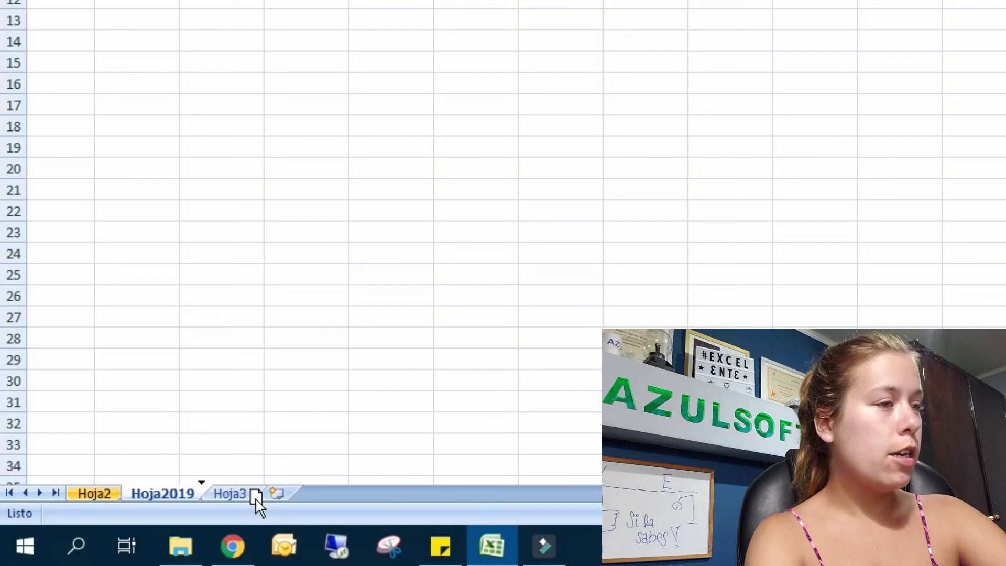
mouse_move(257, 498)
left_mouse_down()
mouse_move(283, 499)
mouse_move(89, 499)
mouse_move(114, 502)
left_mouse_up()
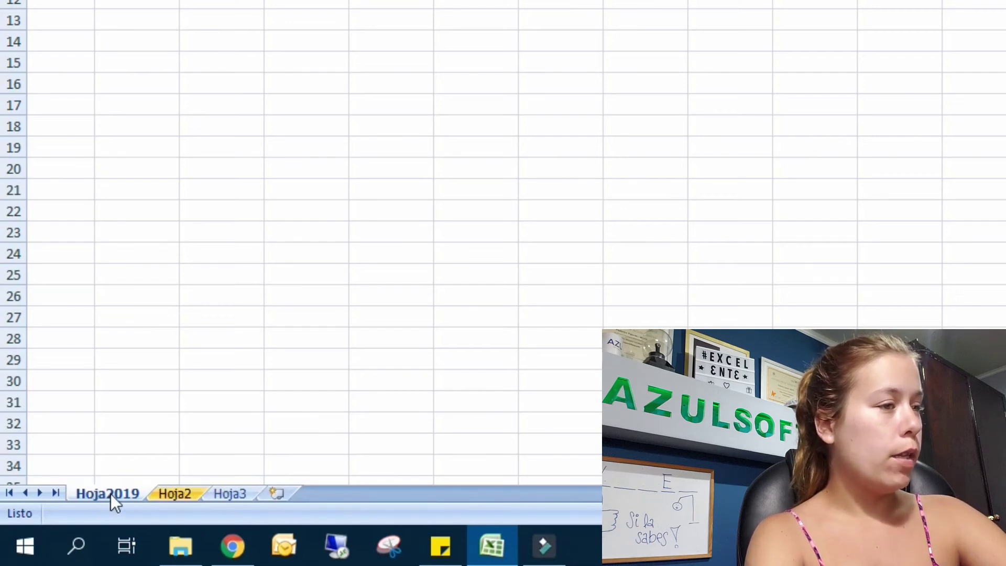
left_click_drag(175, 497, 292, 503)
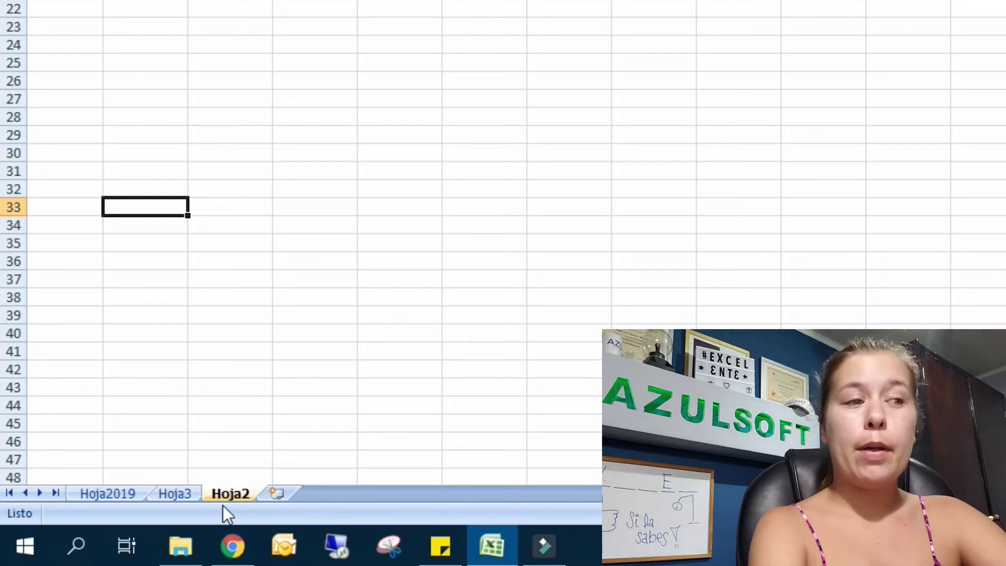
Rename the worksheet Hoja3 as Hoja20192019 directly on its sheet tab
left_click(167, 492)
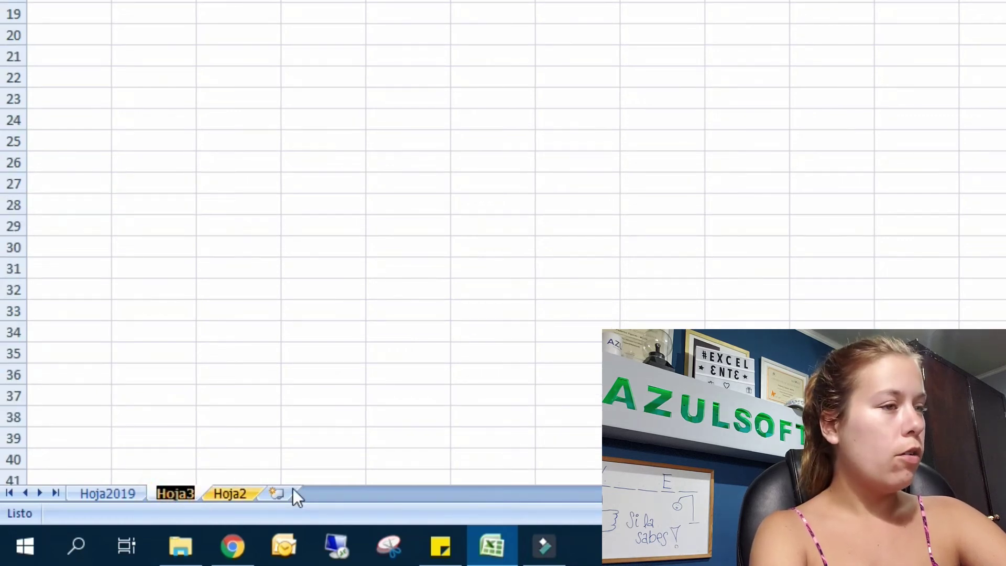
type("Hoja2019")
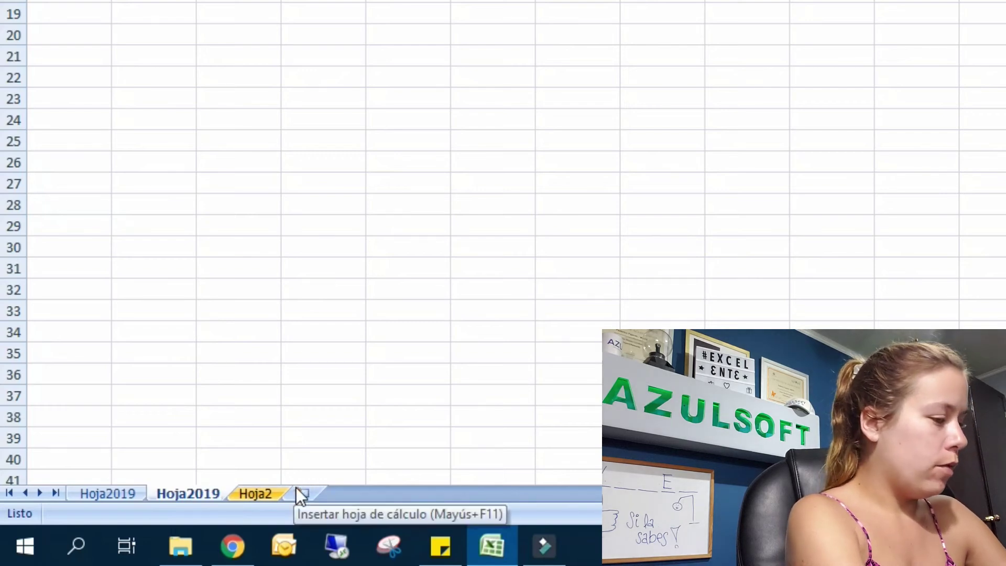
type("2019")
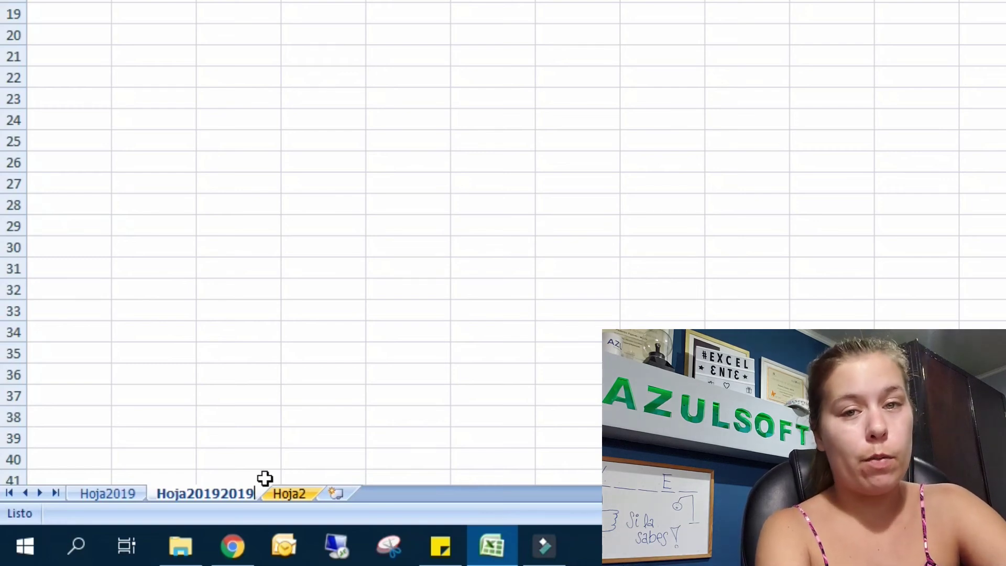
key("Return")
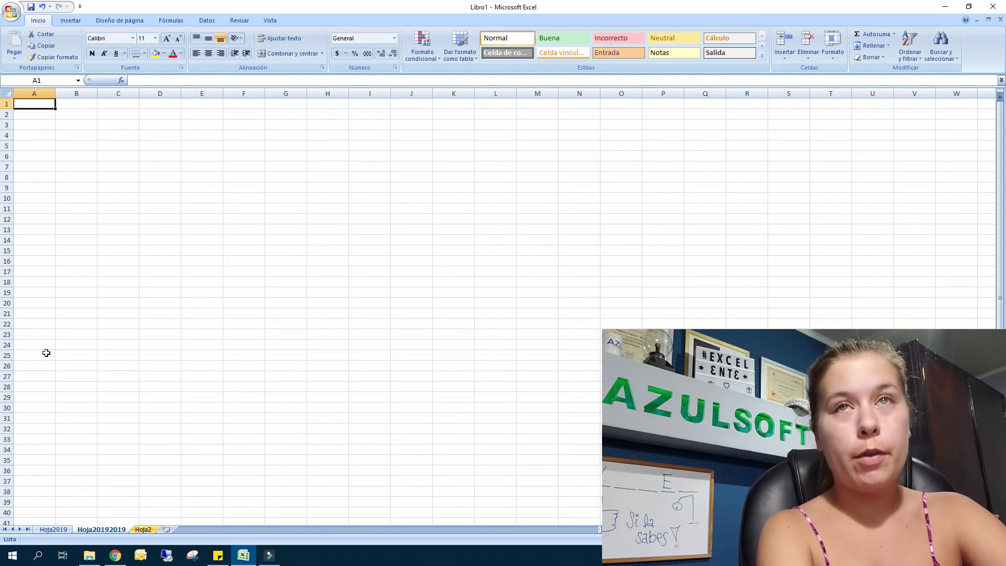
On sheet Hoja2019, set the height of rows 3 to 5 to 15
left_click(53, 531)
left_click_drag(11, 142, 8, 177)
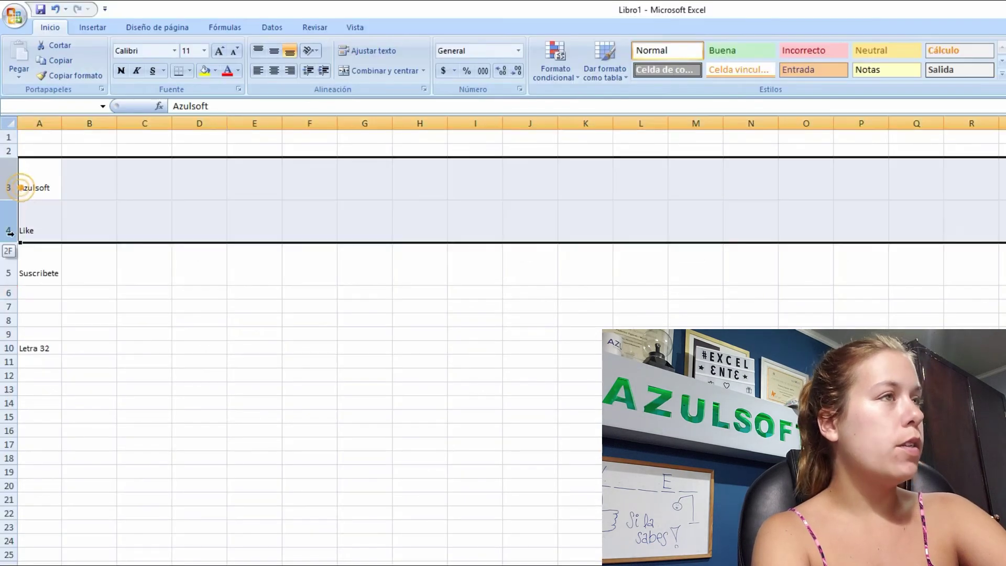
left_click_drag(11, 233, 10, 265)
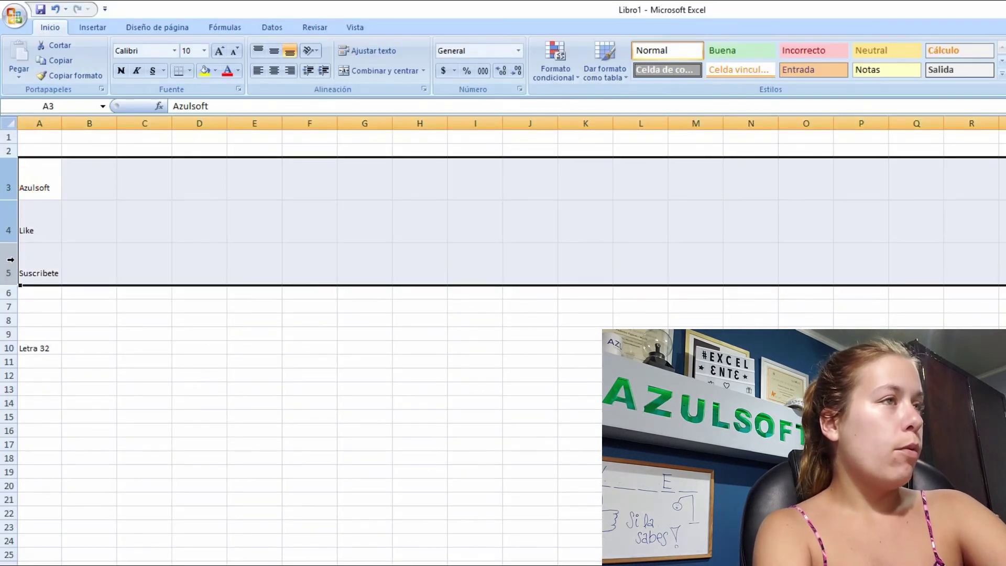
right_click(10, 259)
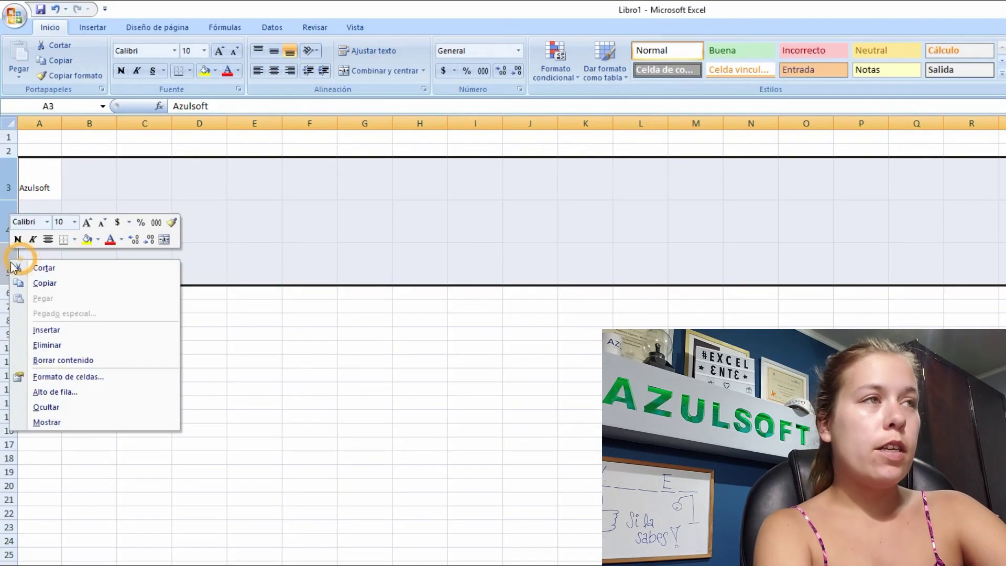
left_click(71, 394)
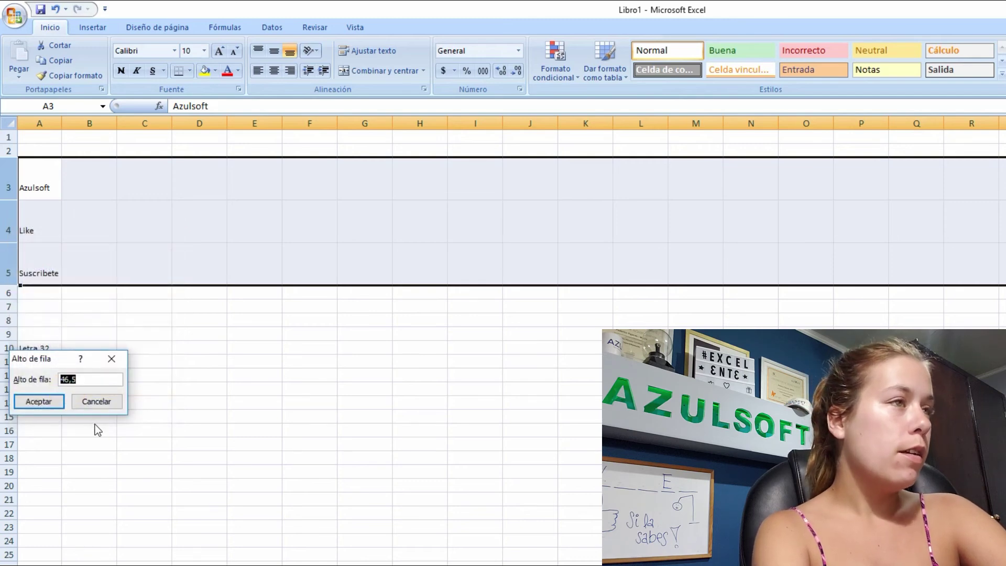
type("15")
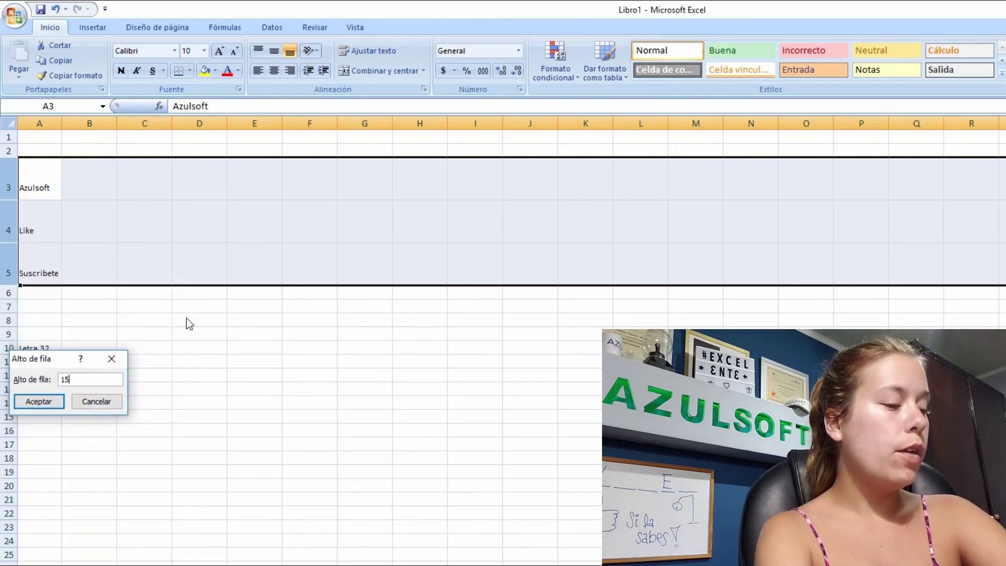
key("Return")
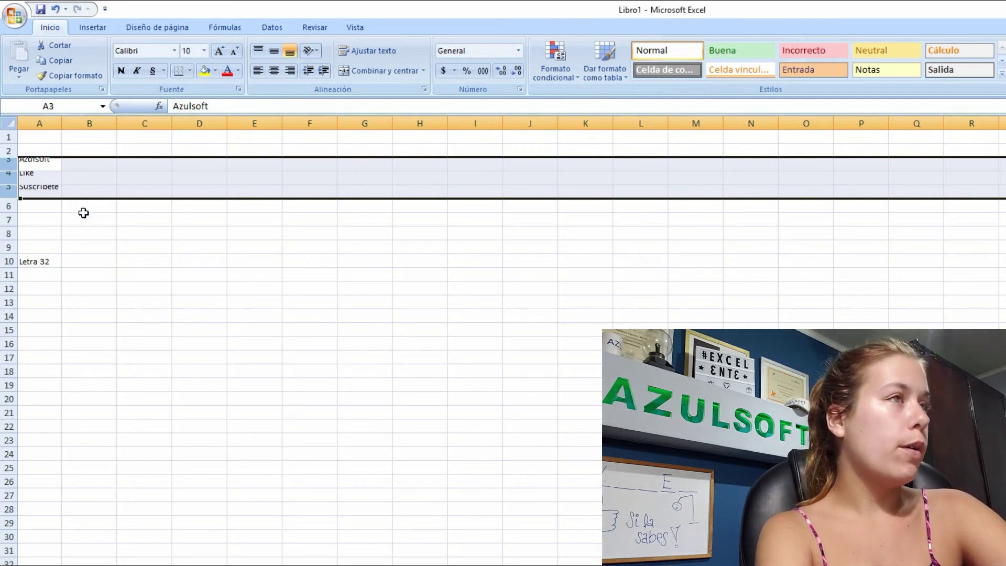
left_click(81, 208)
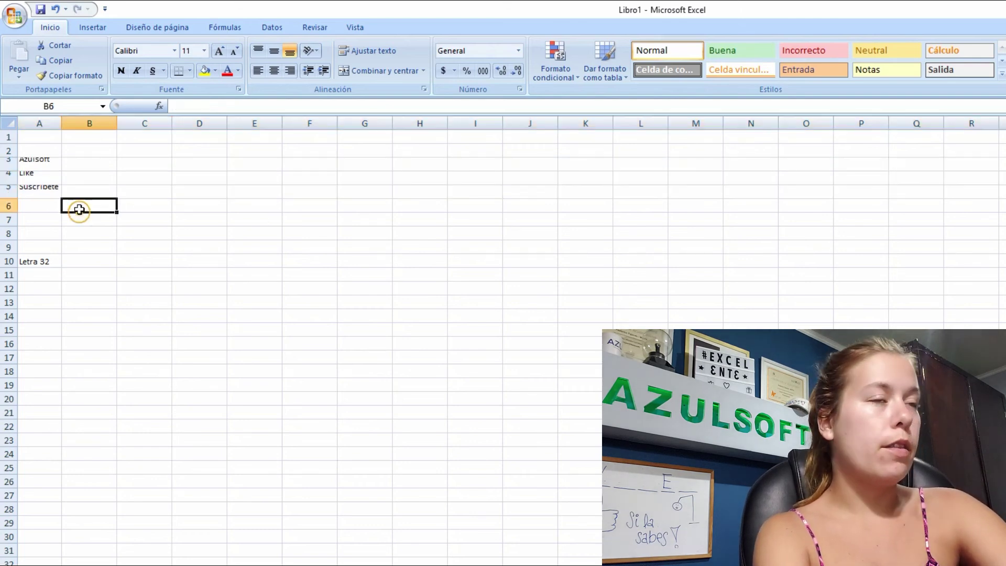
Set the height of rows 3 to 5, from Azulsoft to Suscribete, to 25
left_click_drag(10, 163, 10, 190)
right_click(10, 190)
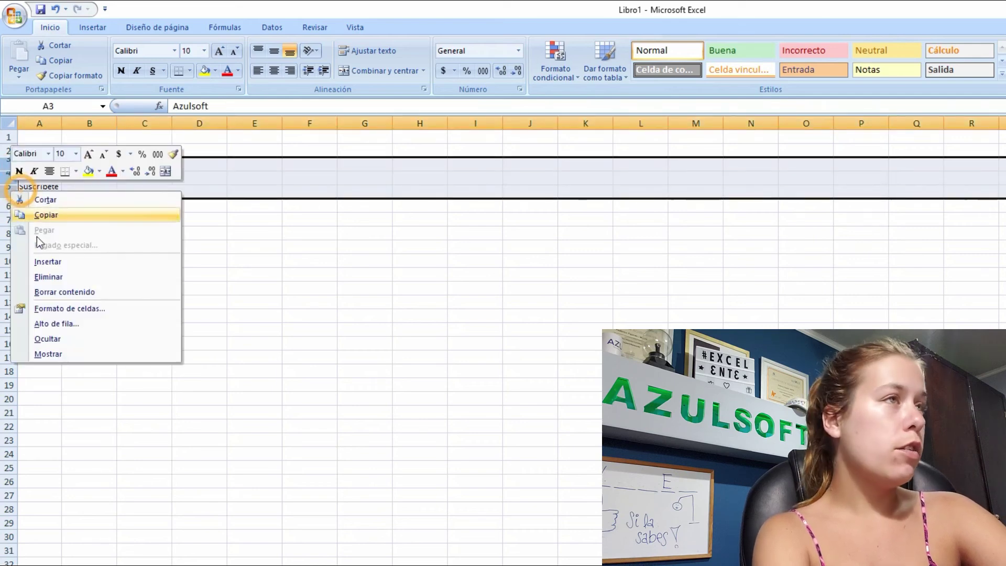
left_click(32, 322)
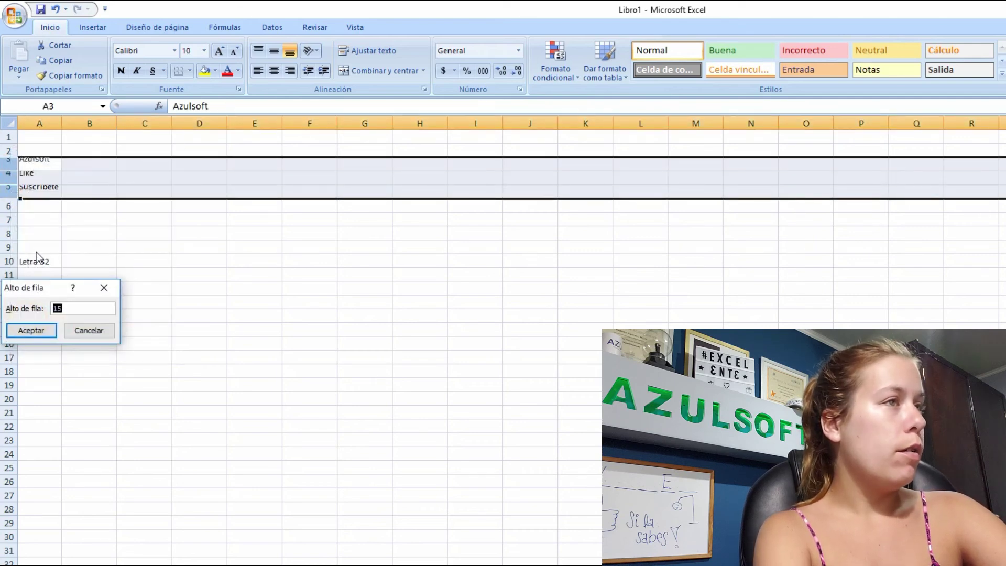
type("25")
key("Return")
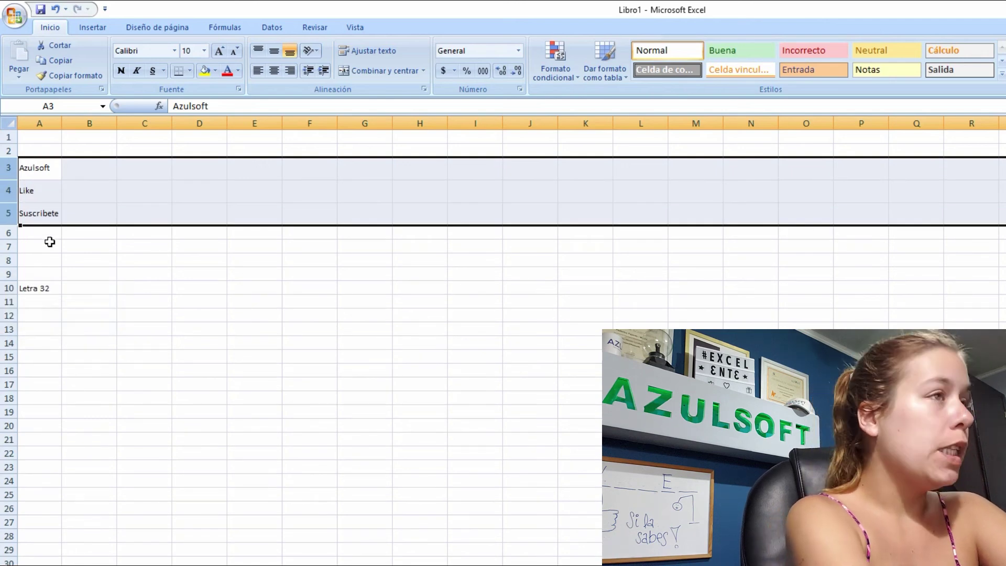
Set the width of column A to 10,71
left_click(31, 123)
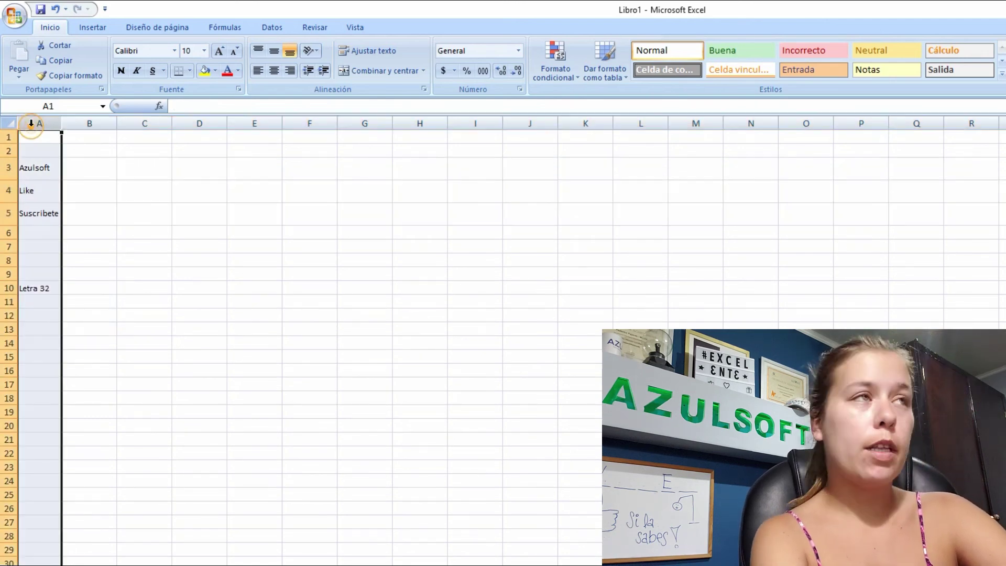
right_click(33, 125)
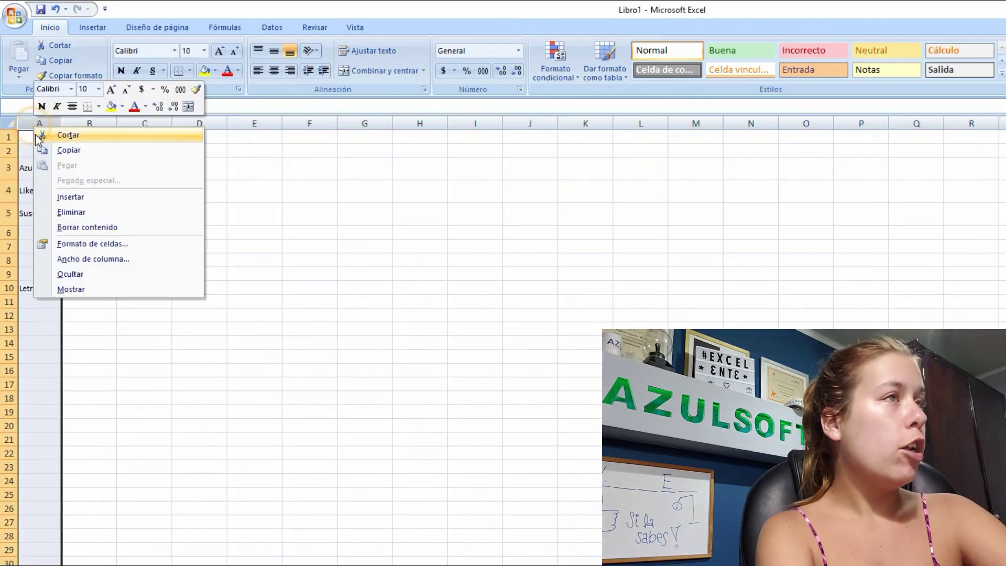
left_click(126, 257)
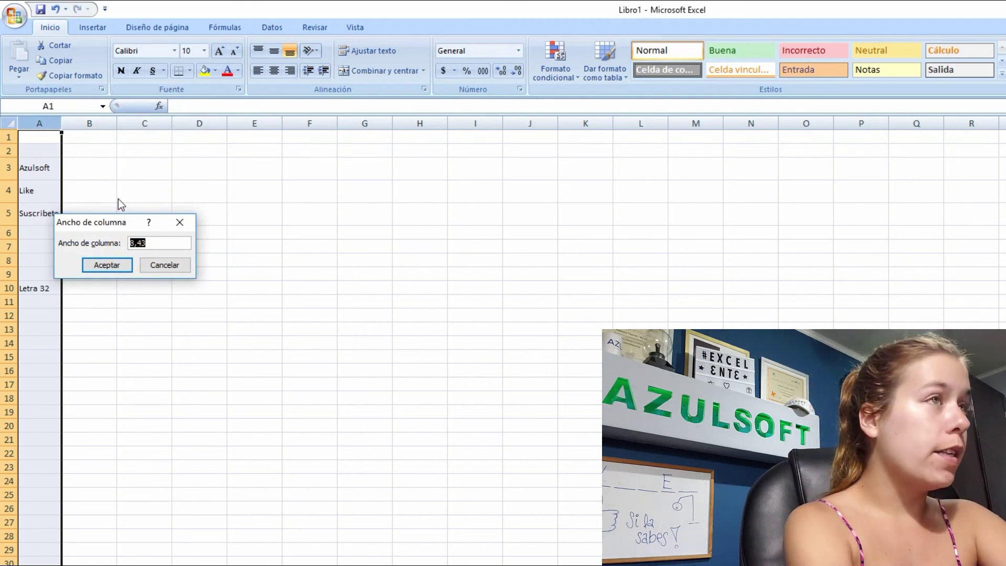
type("10,71")
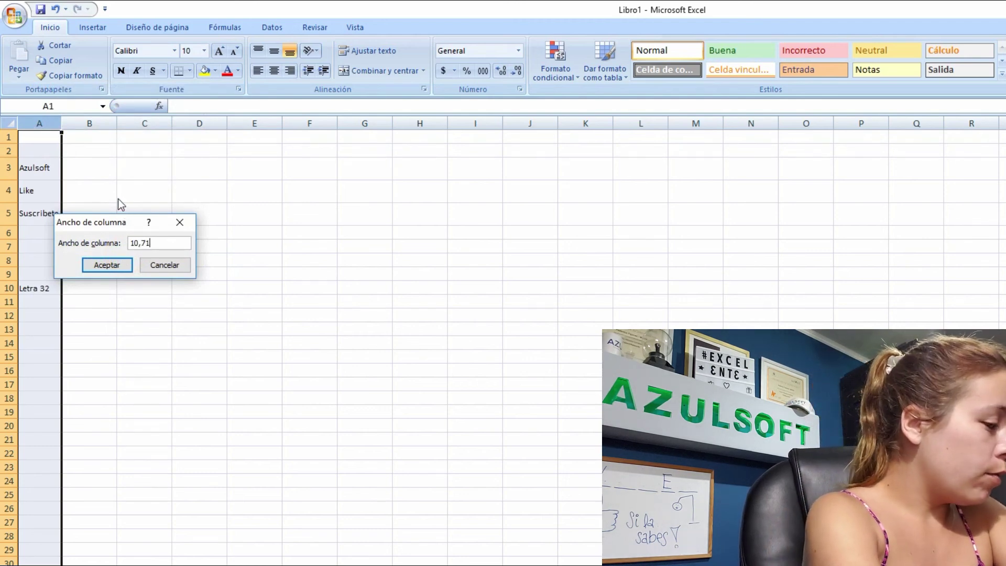
key("Return")
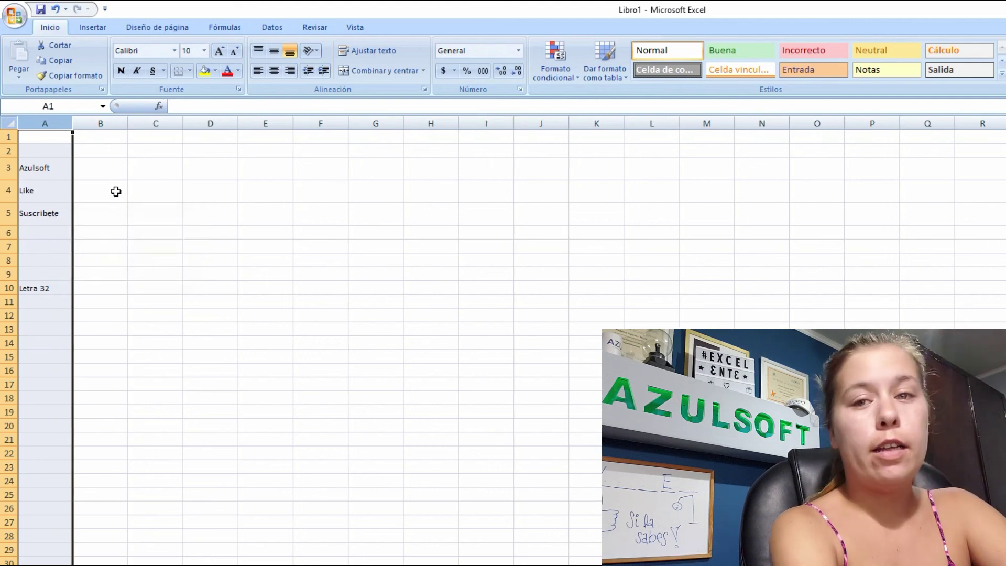
left_click(118, 184)
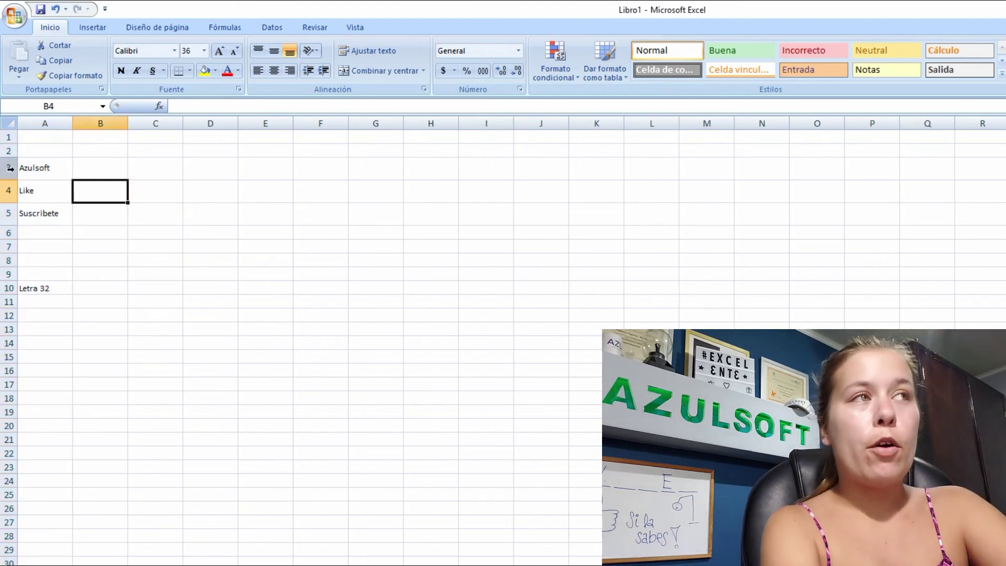